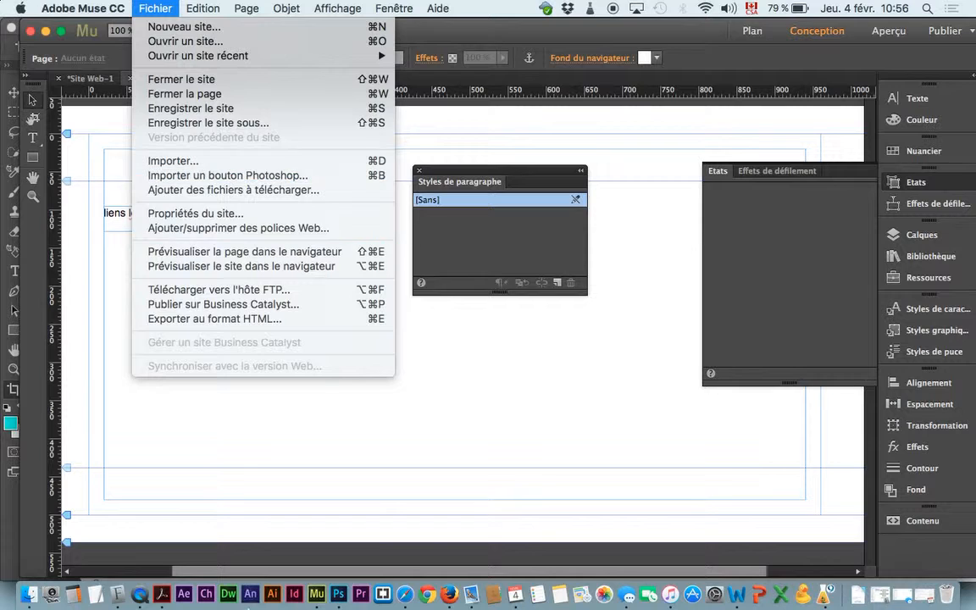
# Switch to Photoshop and examine the button states in bouton.psd by hiding and reshowing the clic, actif and survol layers.
pyautogui.click(339, 593)
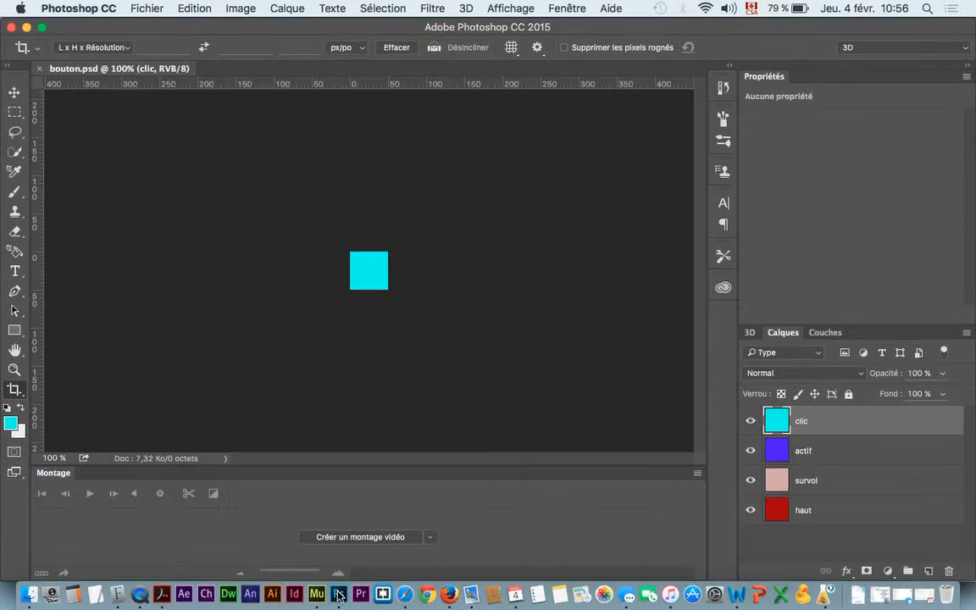
pyautogui.click(750, 421)
pyautogui.click(750, 451)
pyautogui.click(751, 481)
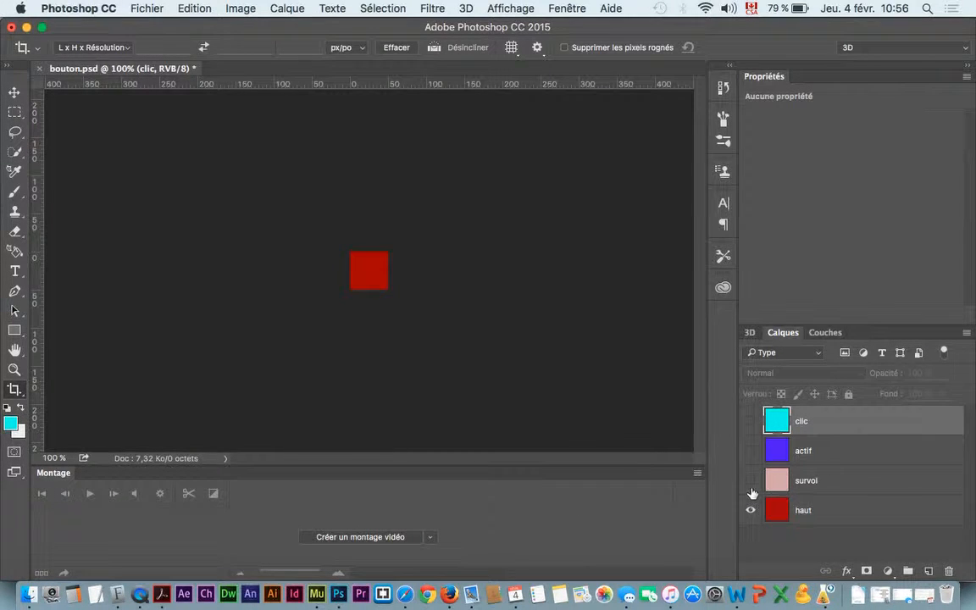
pyautogui.click(751, 480)
pyautogui.click(751, 450)
pyautogui.click(750, 421)
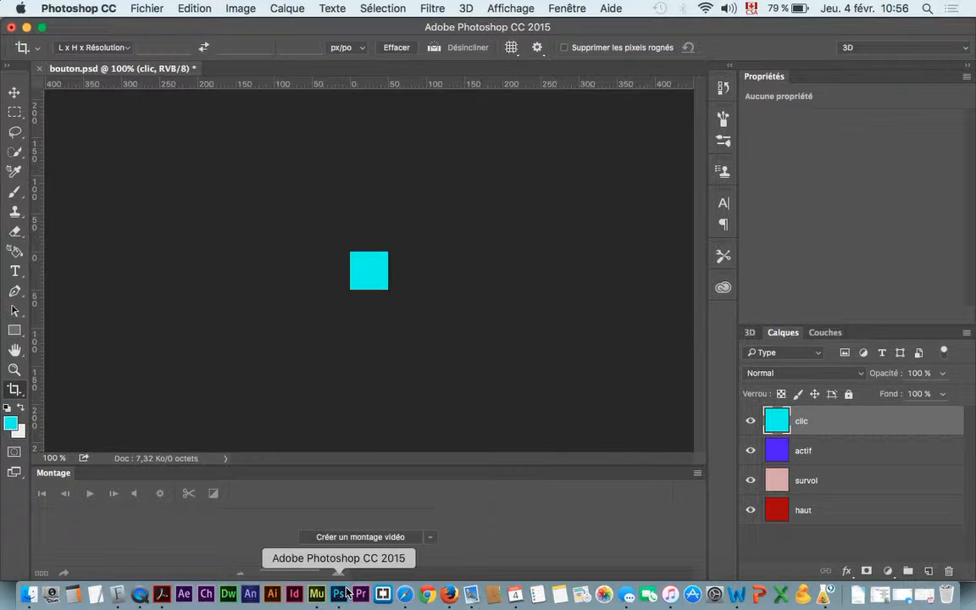
# Switch back to Muse and import bouton.psd from the Bureau folder as a Photoshop button.
pyautogui.click(317, 593)
pyautogui.click(155, 9)
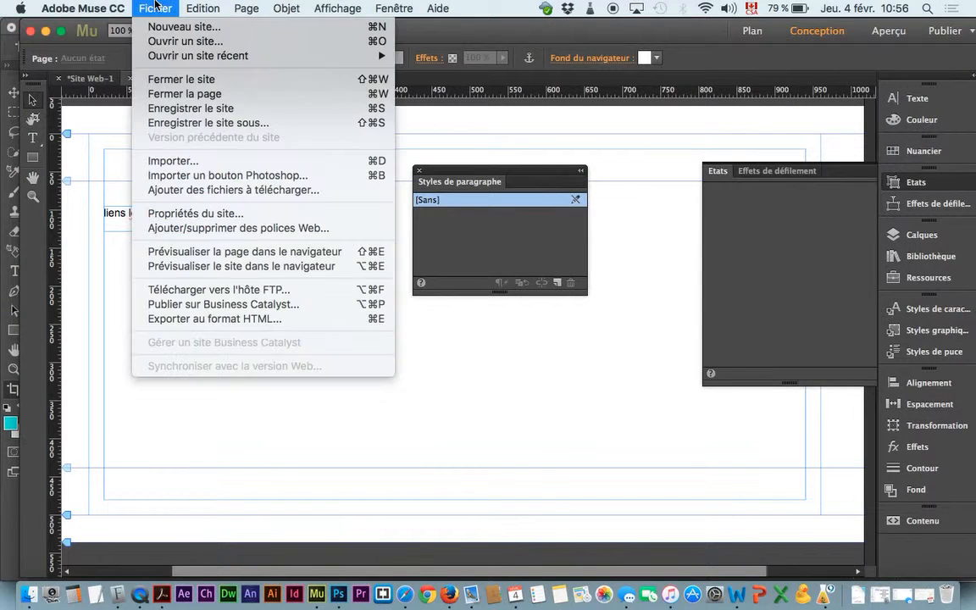
pyautogui.click(239, 171)
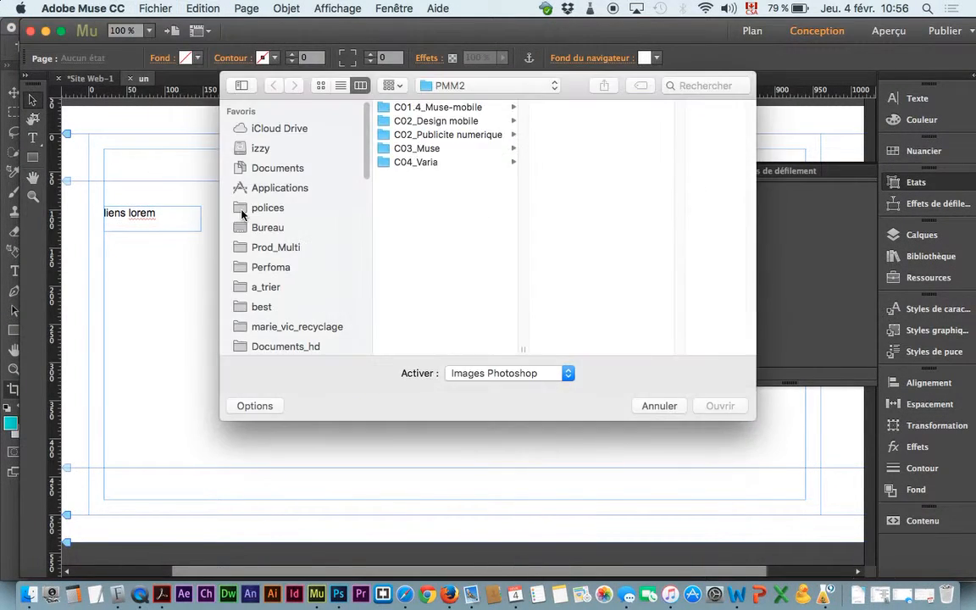
pyautogui.click(268, 228)
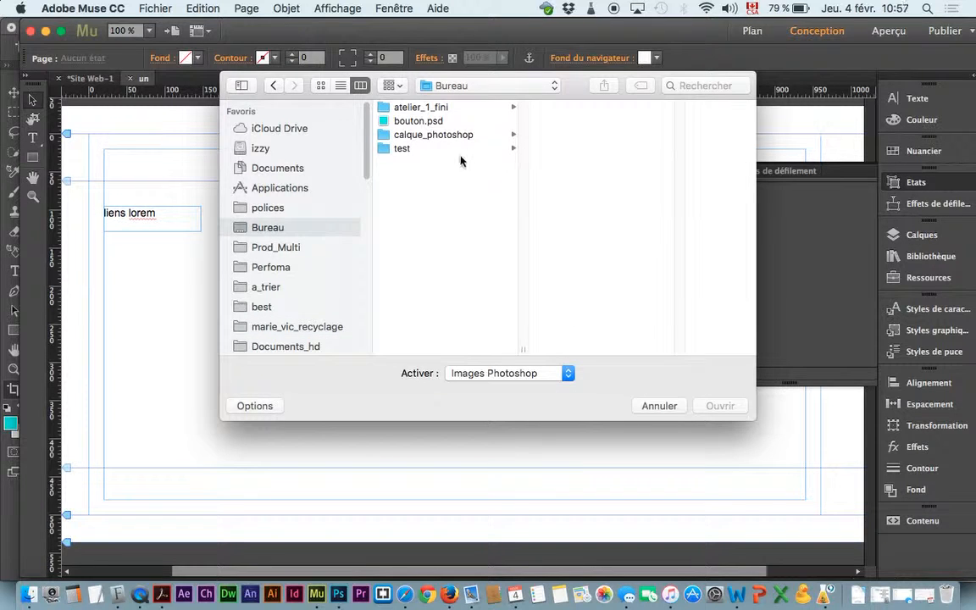
pyautogui.click(396, 105)
pyautogui.click(440, 121)
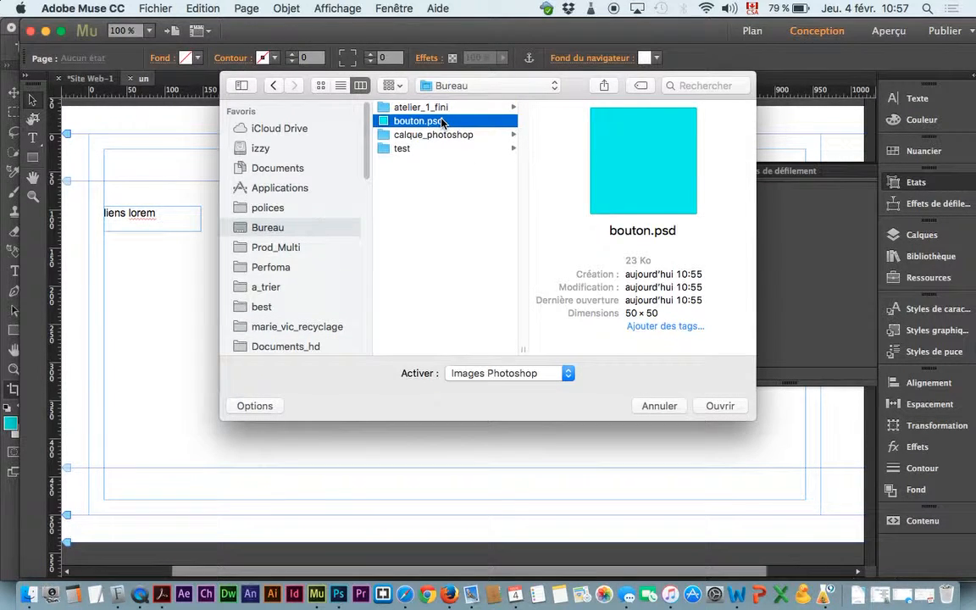
pyautogui.click(704, 406)
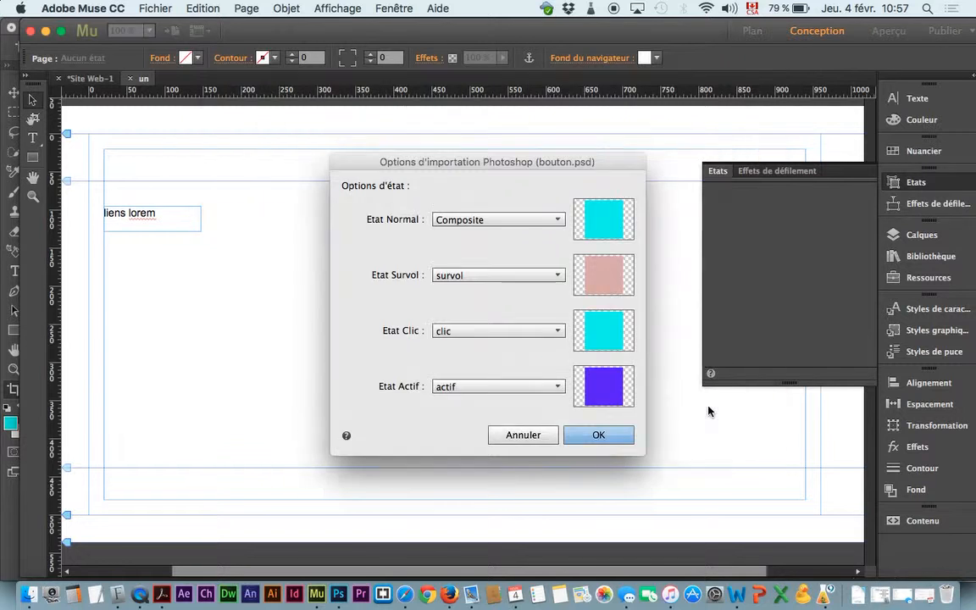
# Assign the layers haut, survol, clic and actif to the Normal, Survol, Clic and Actif states and confirm the import.
pyautogui.moveTo(388, 161); pyautogui.dragTo(331, 137)
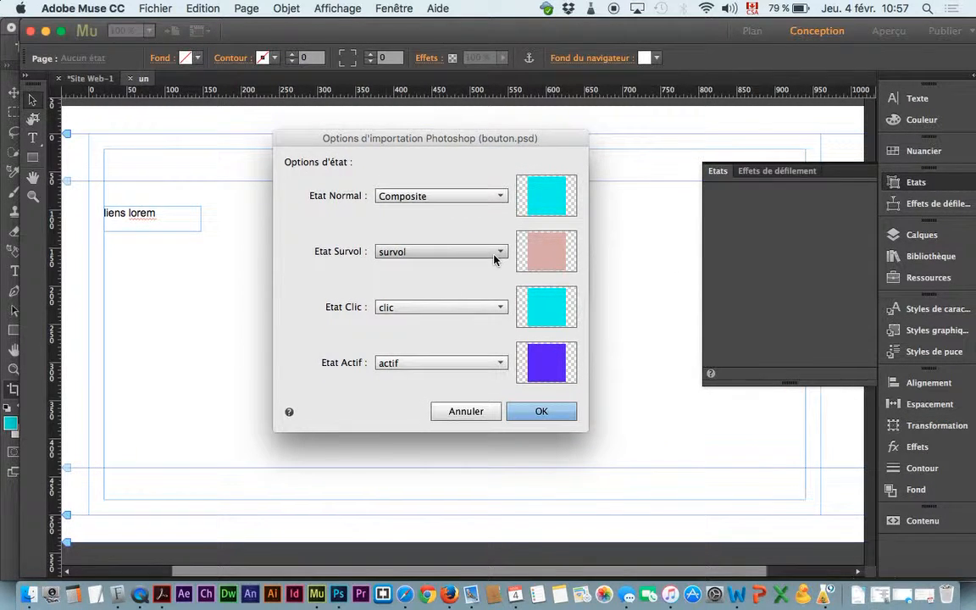
pyautogui.click(476, 199)
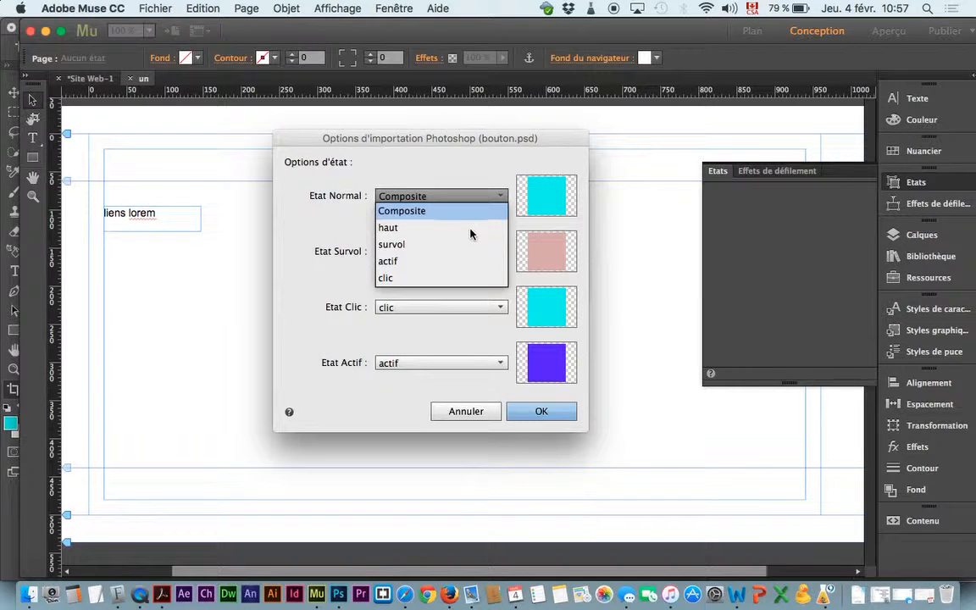
pyautogui.click(406, 228)
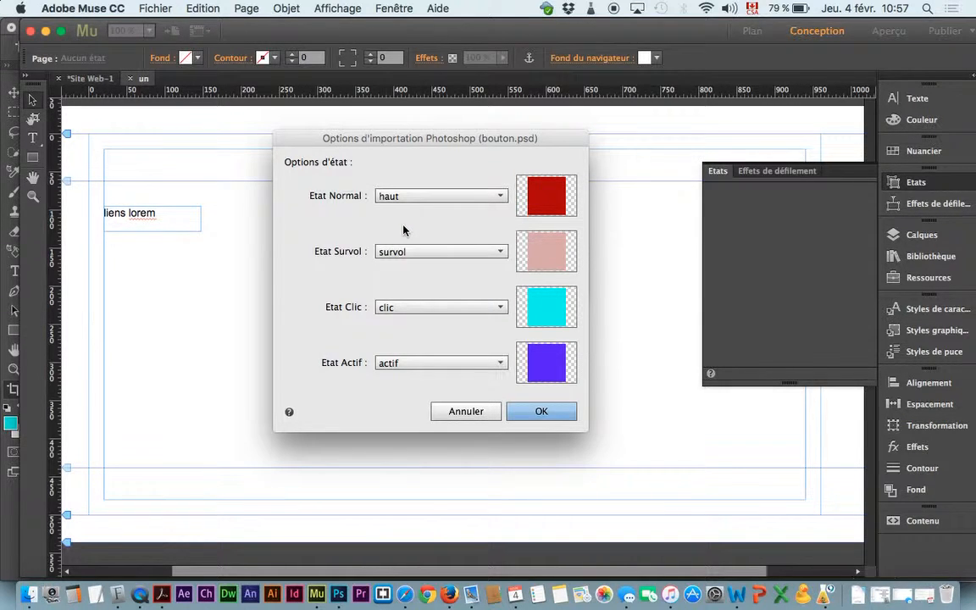
pyautogui.click(439, 252)
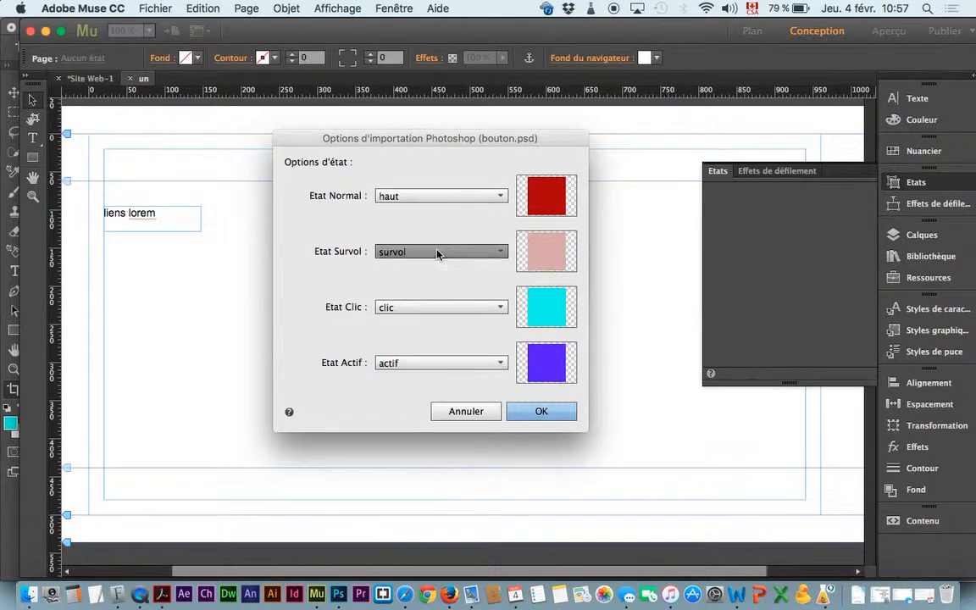
pyautogui.click(440, 256)
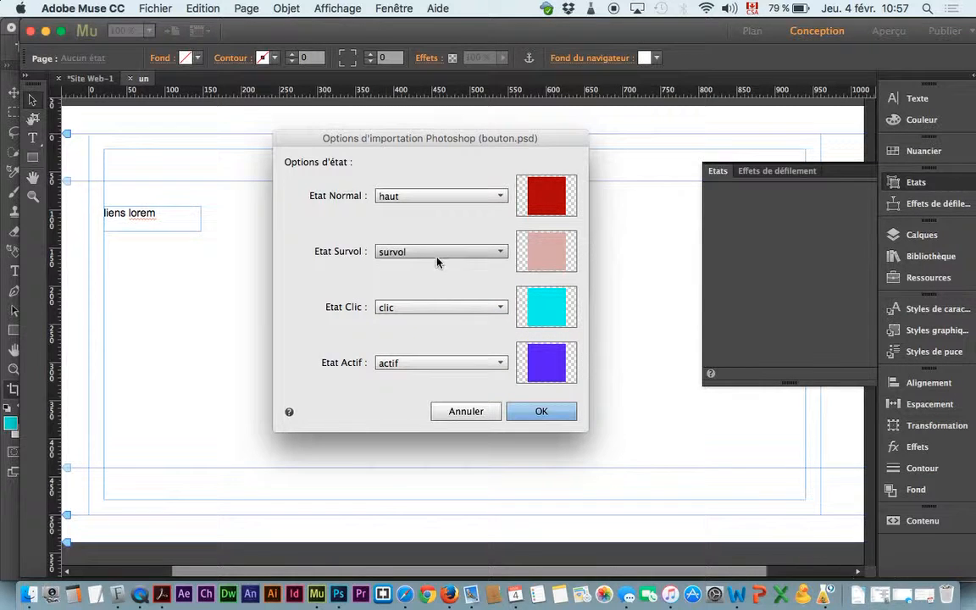
pyautogui.click(435, 315)
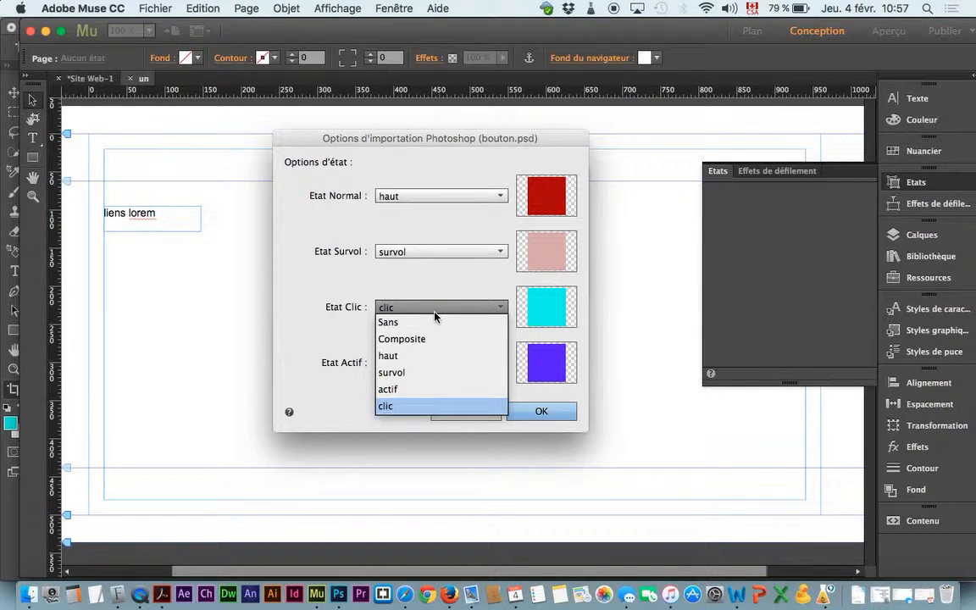
pyautogui.click(450, 404)
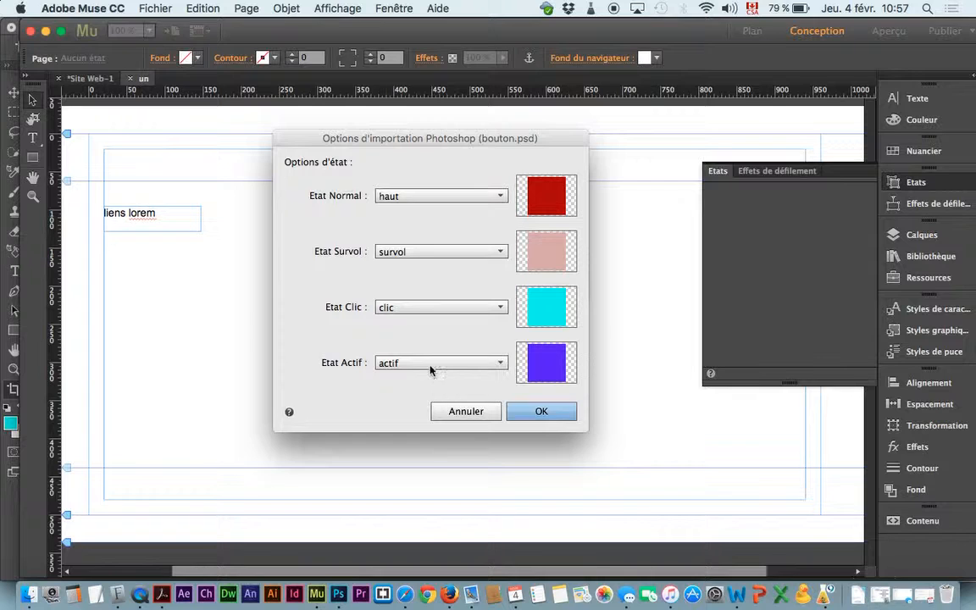
pyautogui.click(402, 362)
pyautogui.click(423, 445)
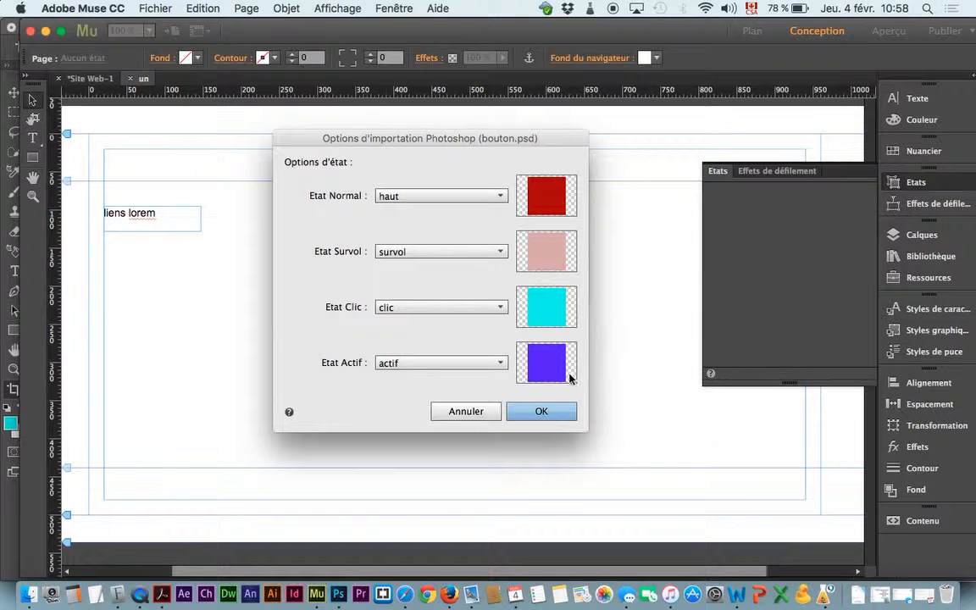
pyautogui.click(556, 415)
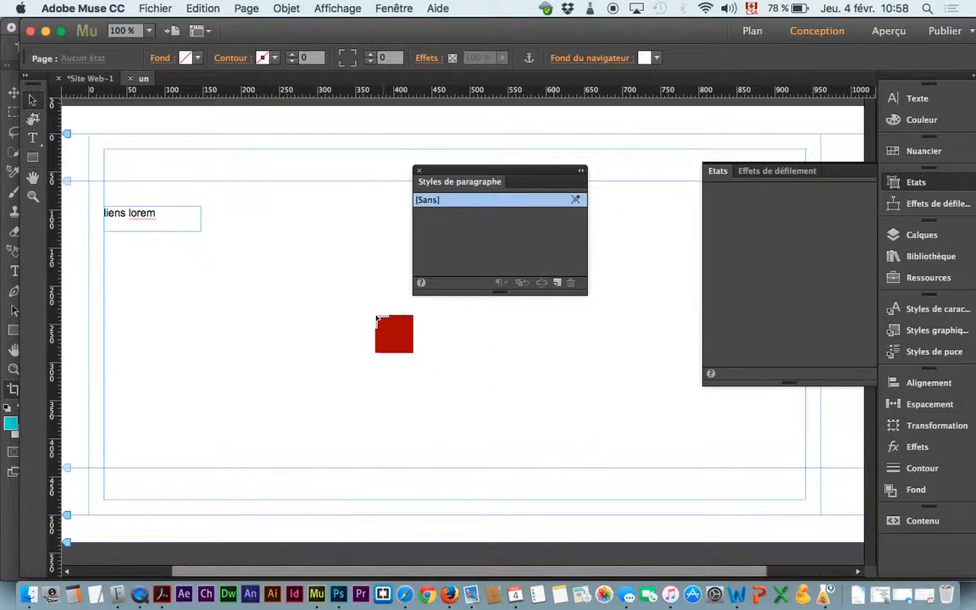
# Place the button at the page margin's upper-left corner, above the "liens lorem" text, and link it to the page deux.
pyautogui.click(299, 244)
pyautogui.moveTo(316, 266); pyautogui.dragTo(124, 175)
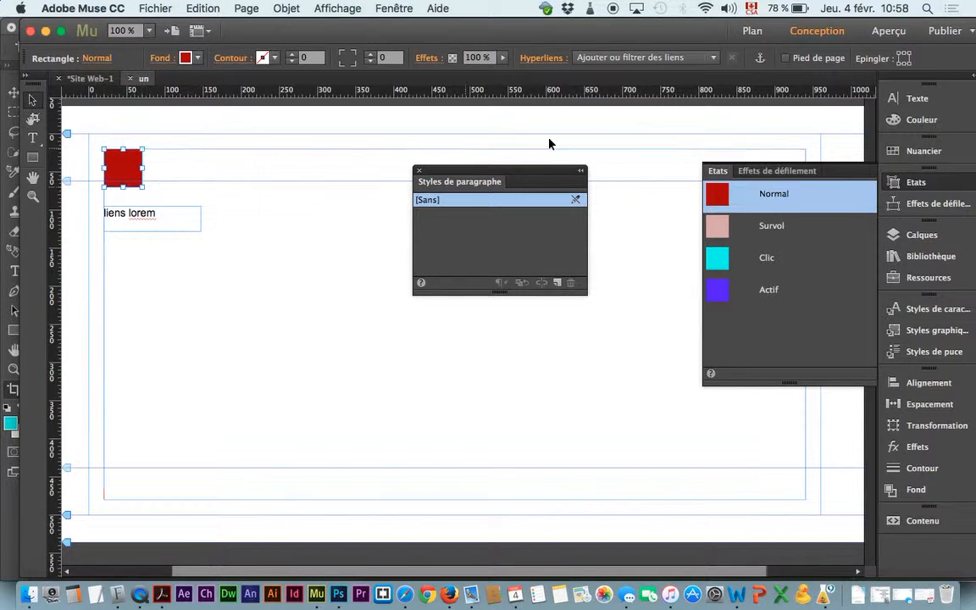
pyautogui.click(627, 58)
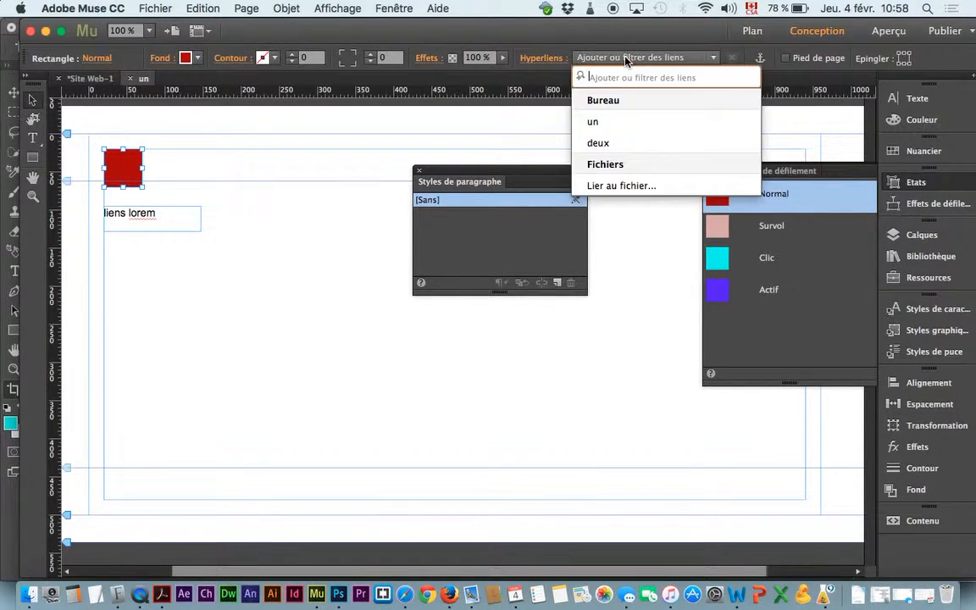
pyautogui.click(631, 147)
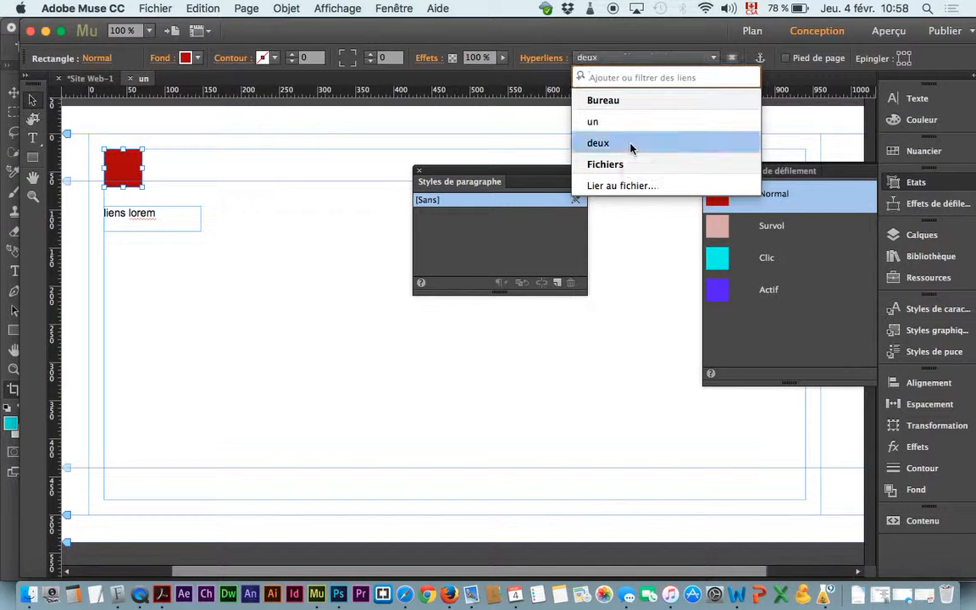
# Preview the whole site in the browser and follow the red button's link to test it.
pyautogui.click(156, 8)
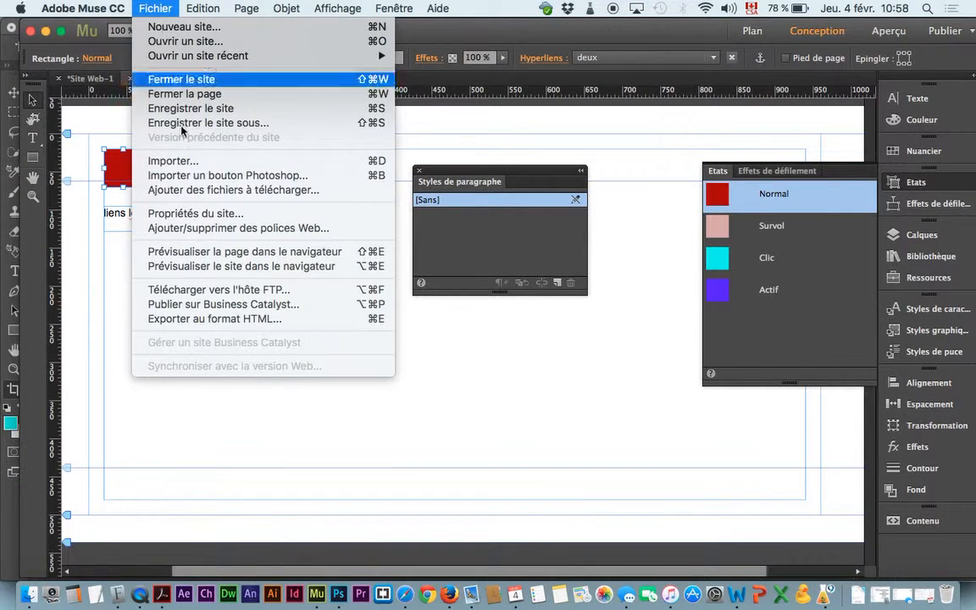
pyautogui.click(241, 266)
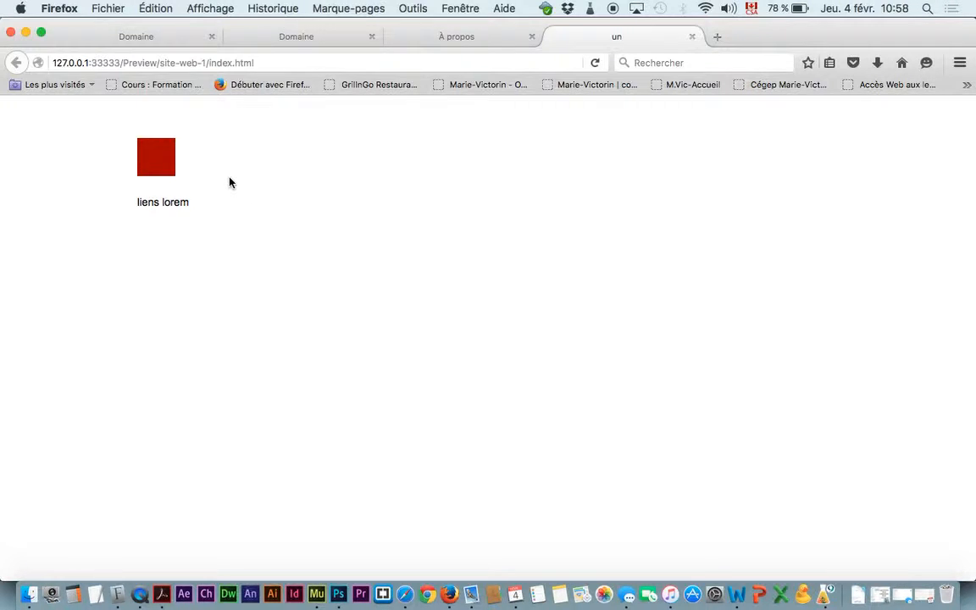
pyautogui.click(170, 166)
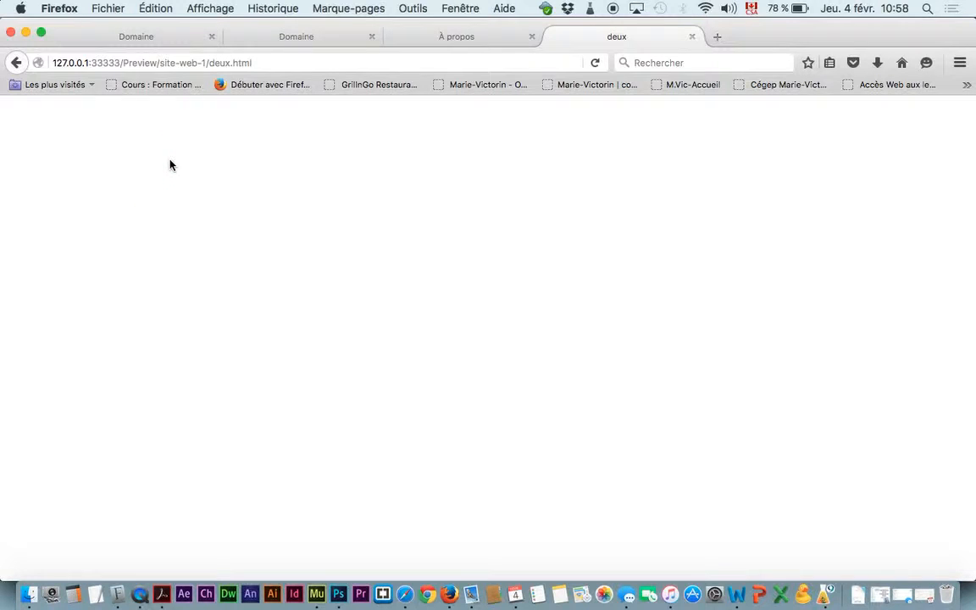
# Return to Muse and change the red button's hyperlink to the page un.
pyautogui.click(316, 594)
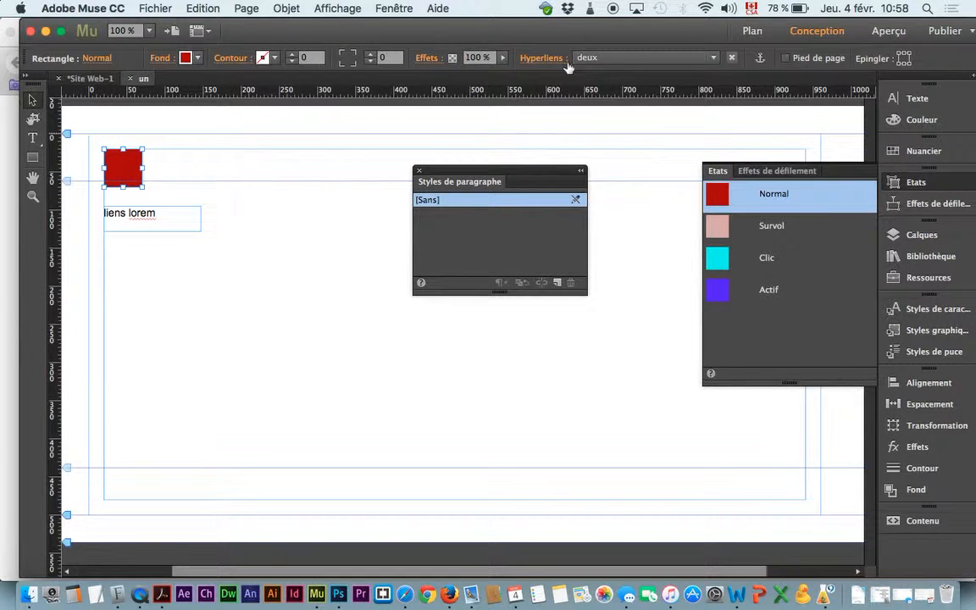
pyautogui.click(593, 57)
pyautogui.click(630, 123)
# Preview the page in the browser to check the button's active state, and close the browser window to return to Muse.
pyautogui.click(156, 9)
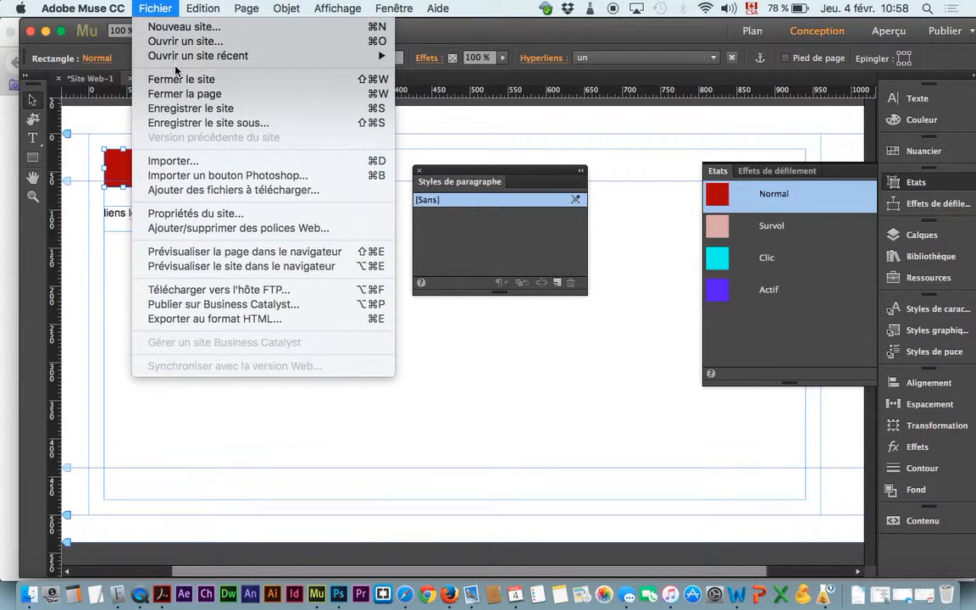
pyautogui.click(234, 257)
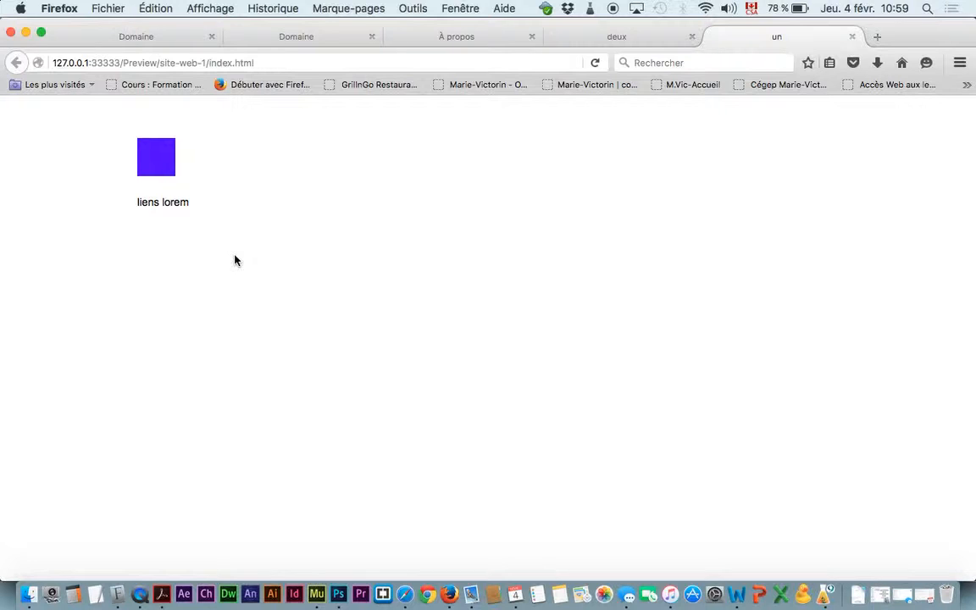
pyautogui.click(10, 33)
pyautogui.click(123, 177)
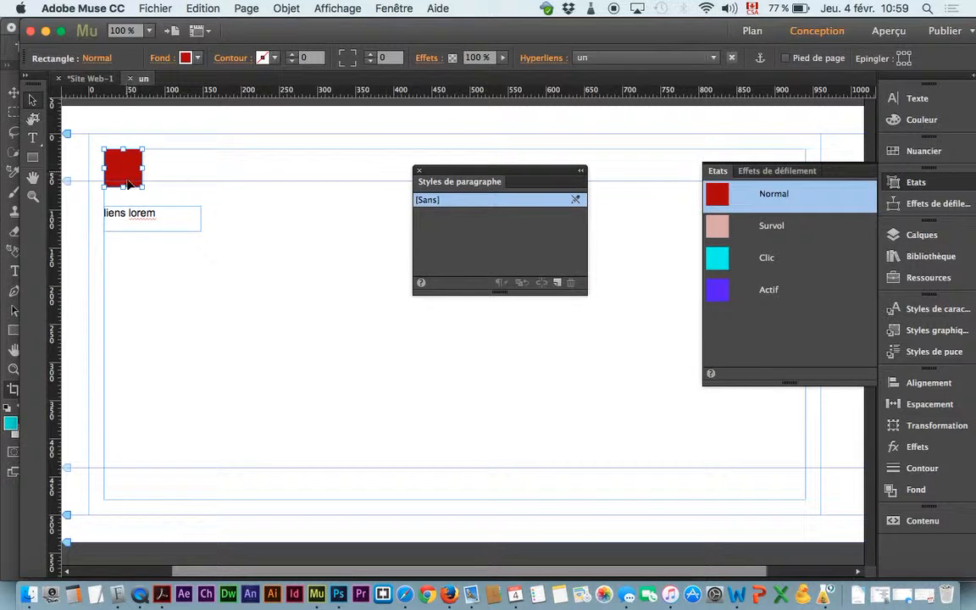
# Select the word "liens" in the text frame, copy the open YouTube video's address from Safari and return to Muse.
pyautogui.doubleClick(152, 217)
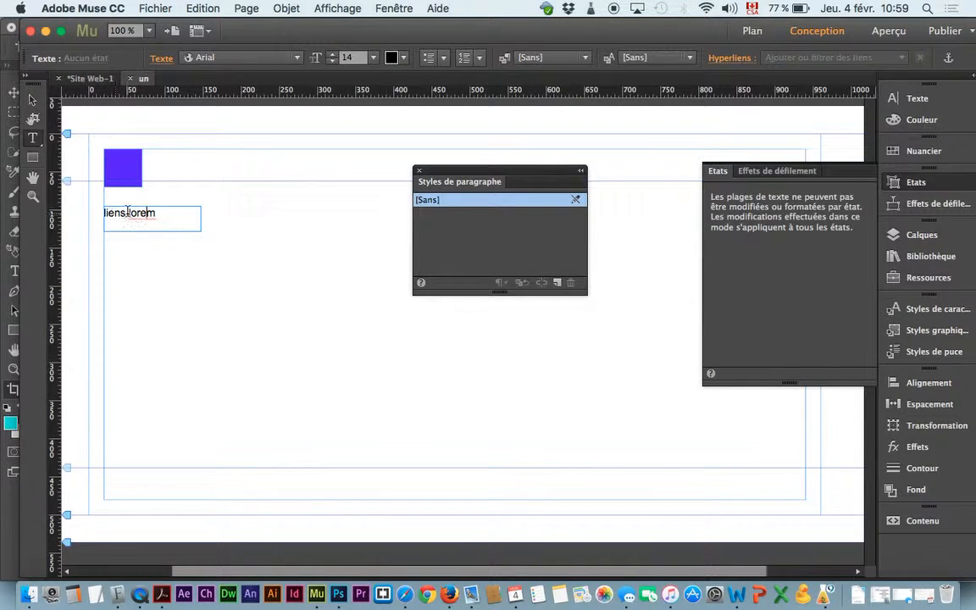
pyautogui.moveTo(126, 215); pyautogui.dragTo(101, 214)
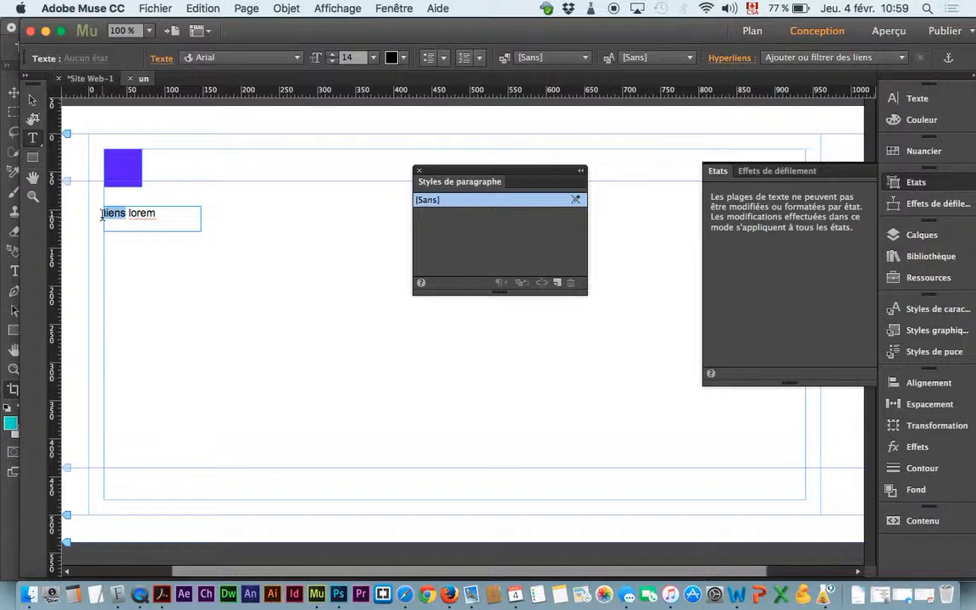
pyautogui.click(405, 595)
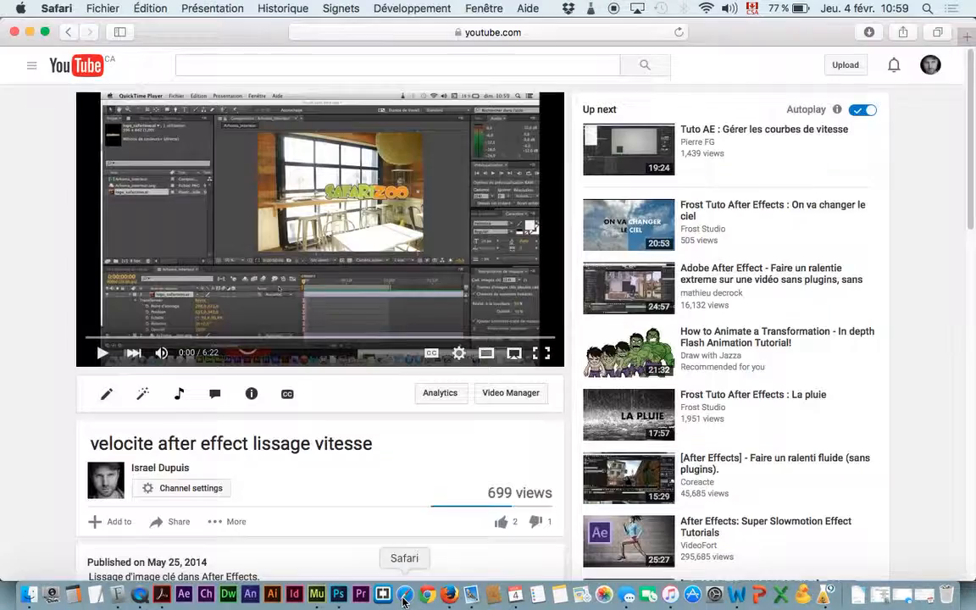
pyautogui.click(512, 35)
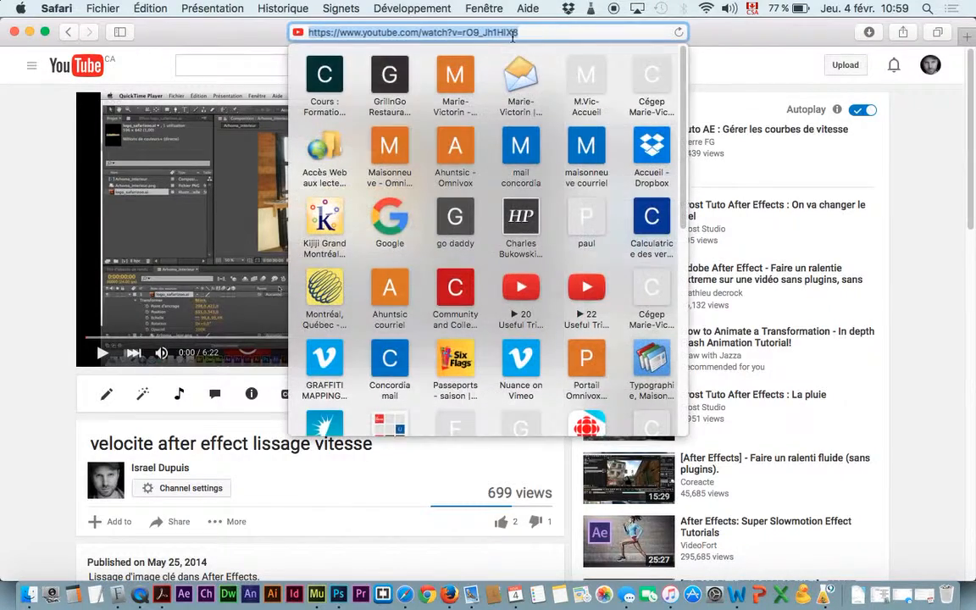
pyautogui.press('super+c')
pyautogui.press('super+Tab')
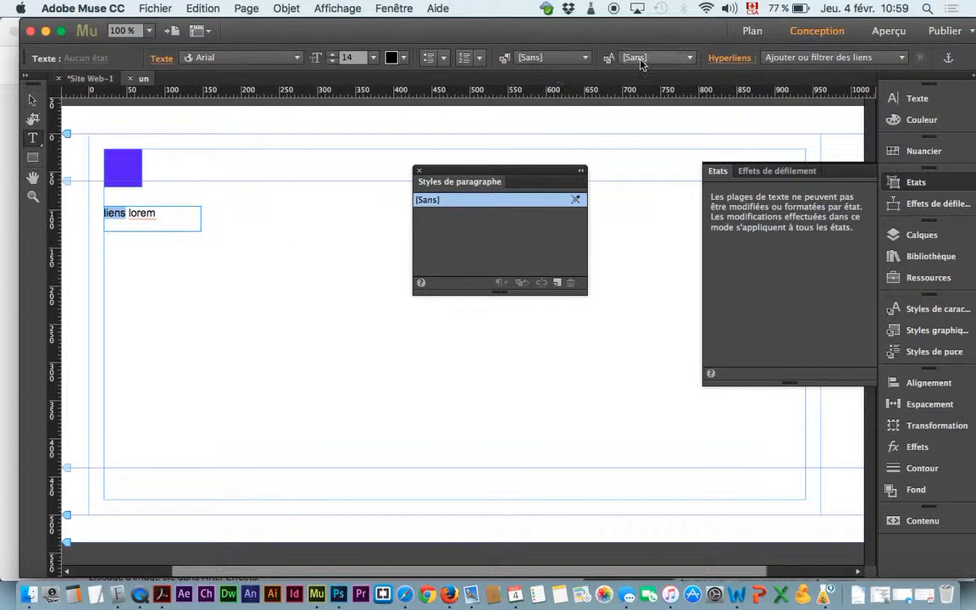
pyautogui.click(780, 61)
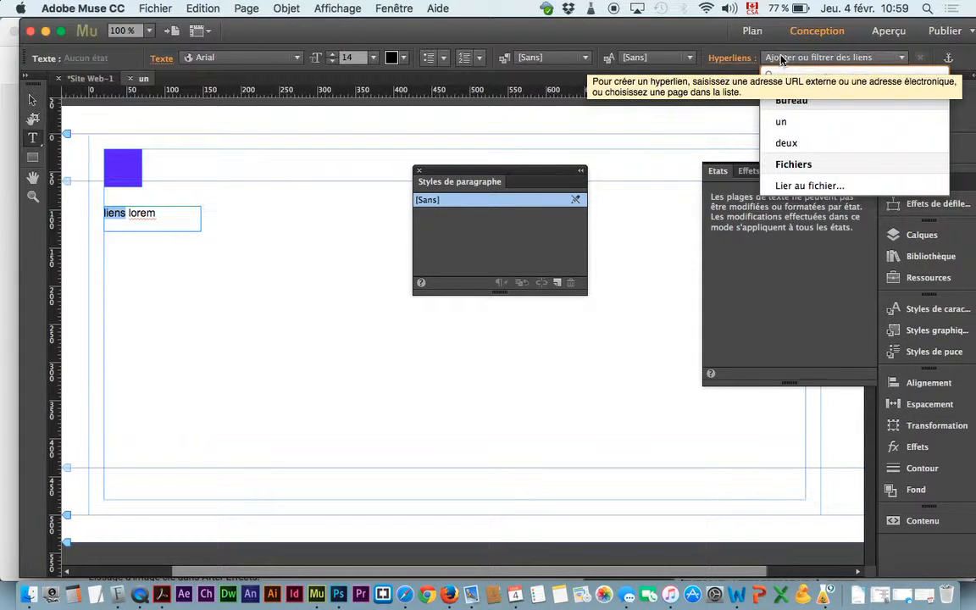
pyautogui.click(781, 59)
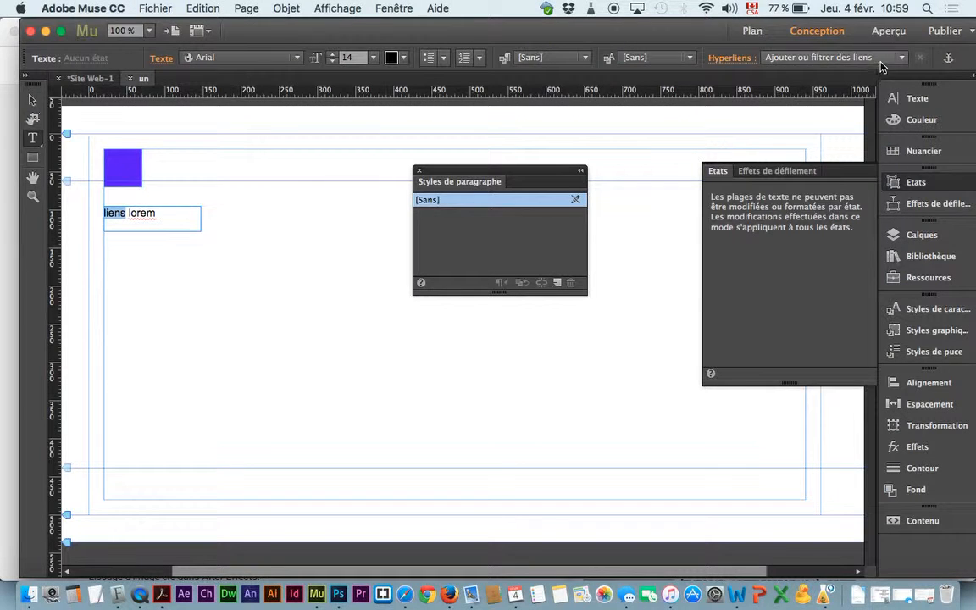
pyautogui.click(921, 65)
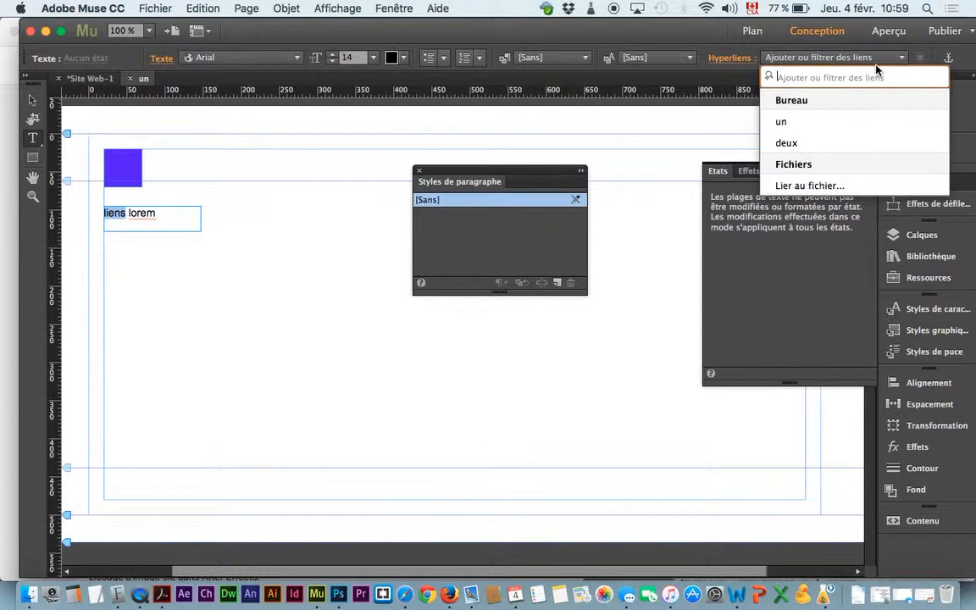
pyautogui.press('super+v')
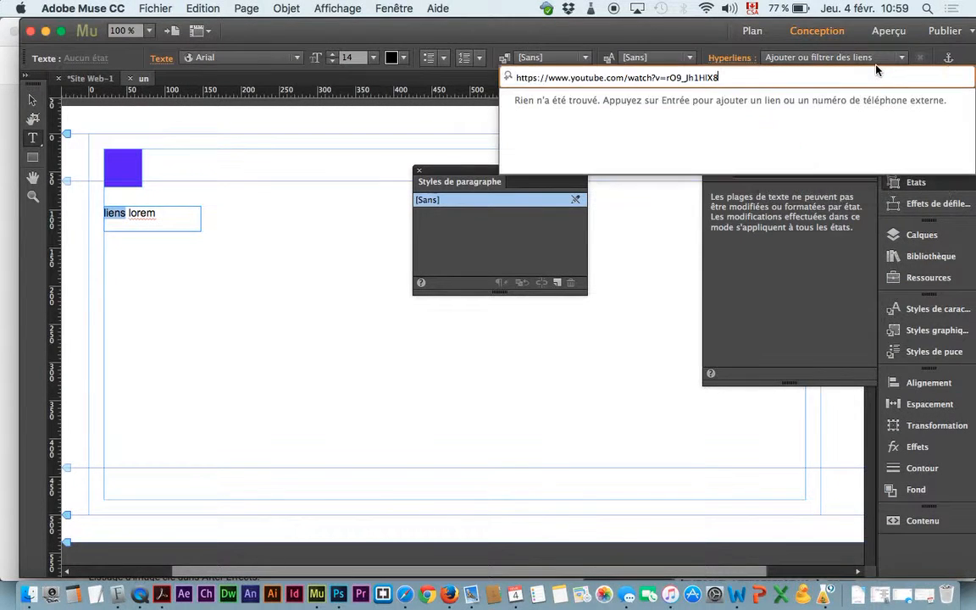
pyautogui.click(783, 39)
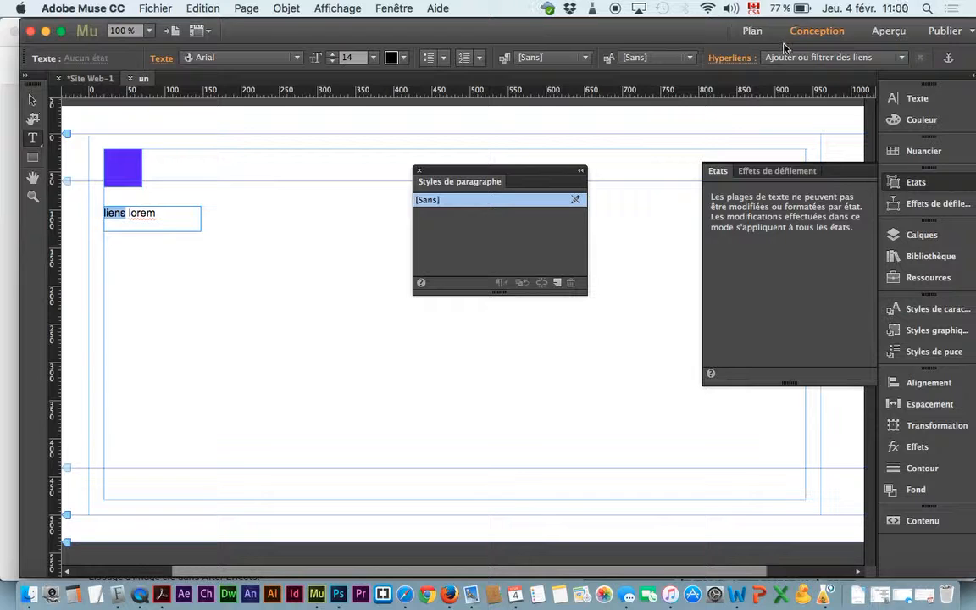
# Link the selected word "liens" to the copied YouTube video address and deselect the word.
pyautogui.click(803, 57)
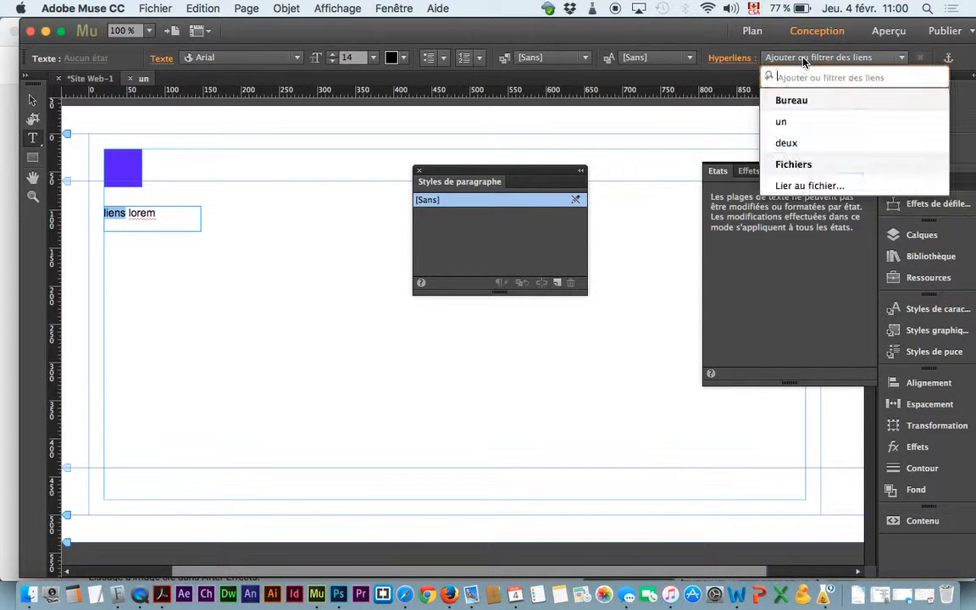
pyautogui.press('super+v')
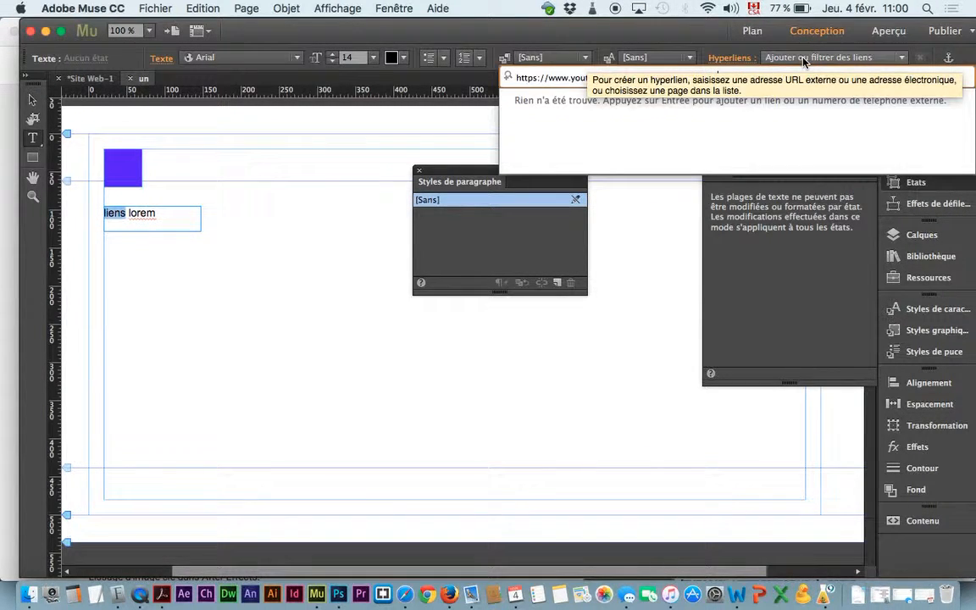
pyautogui.press('Return')
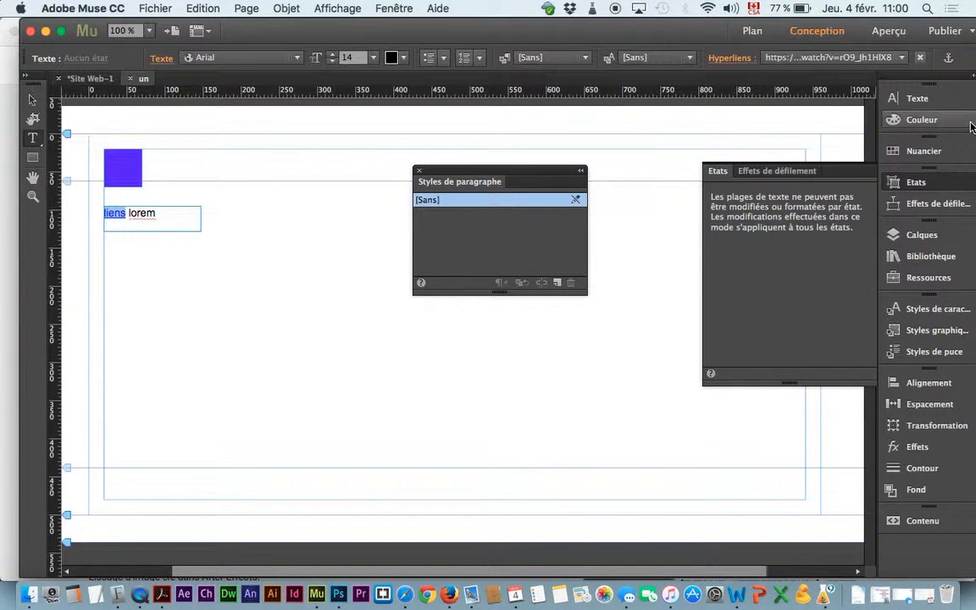
pyautogui.click(174, 208)
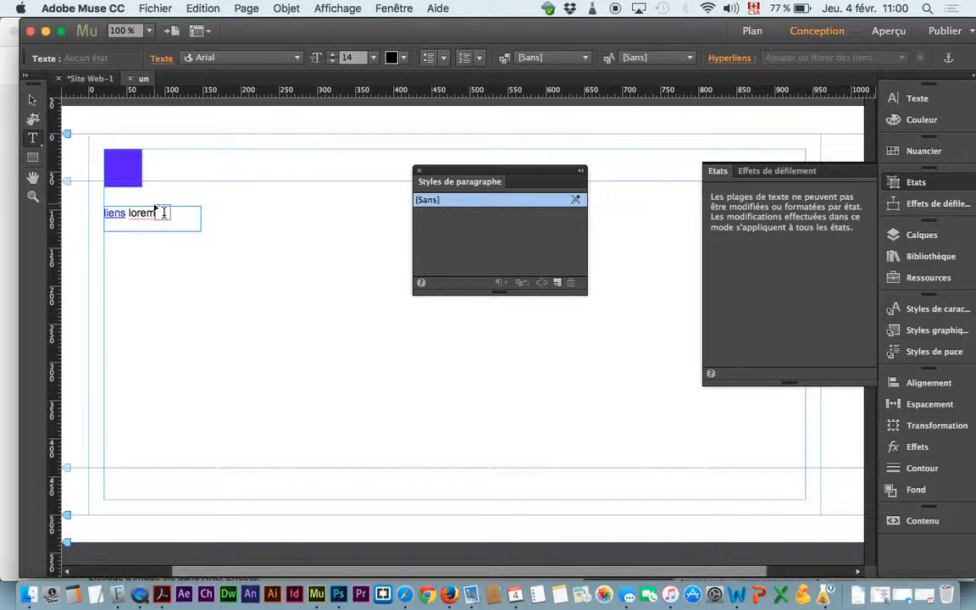
# Preview the whole site in the browser, follow the "liens" link to test it, and close the browser window to return to Muse.
pyautogui.press('super+s')
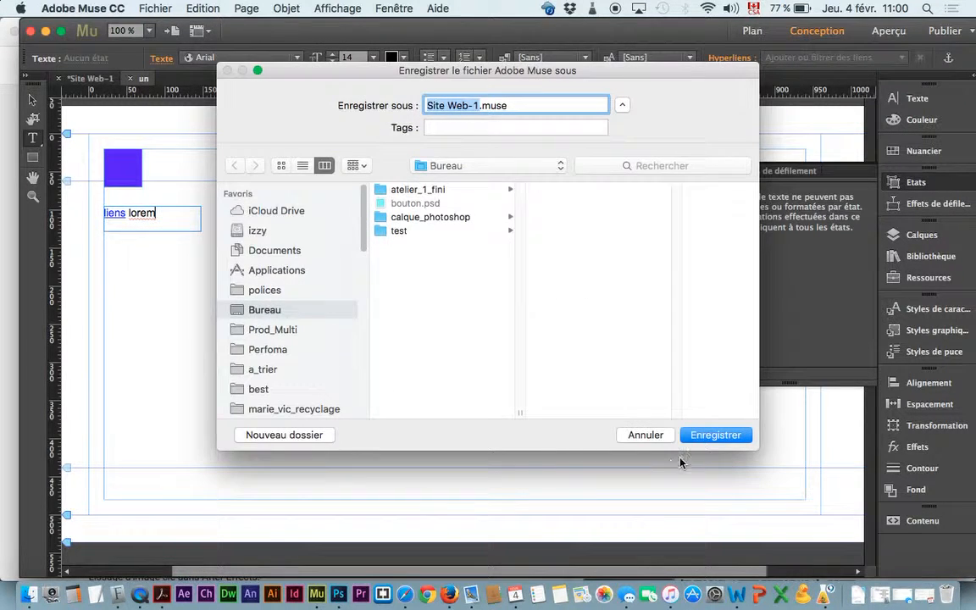
pyautogui.click(644, 435)
pyautogui.click(140, 7)
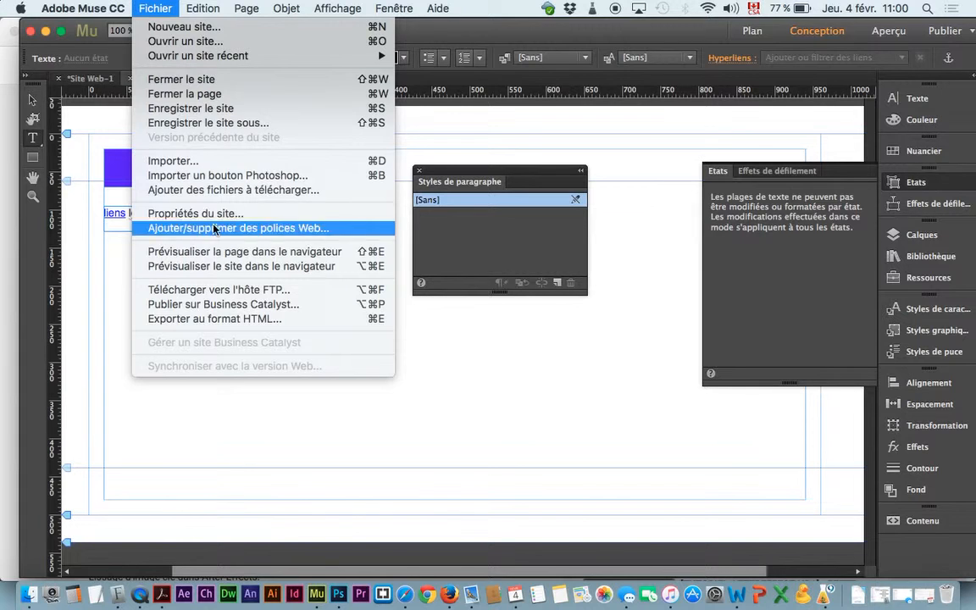
pyautogui.click(227, 268)
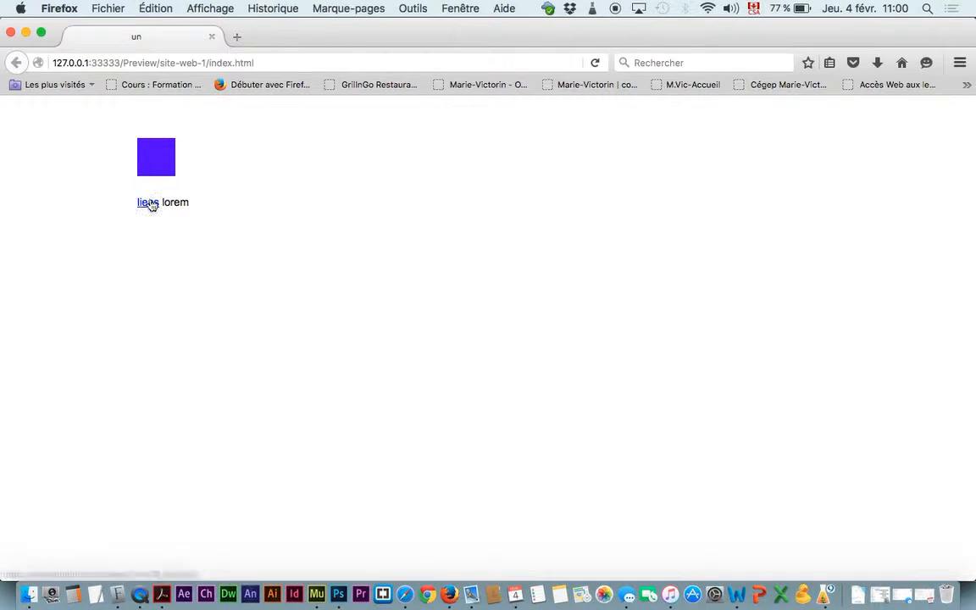
pyautogui.click(149, 203)
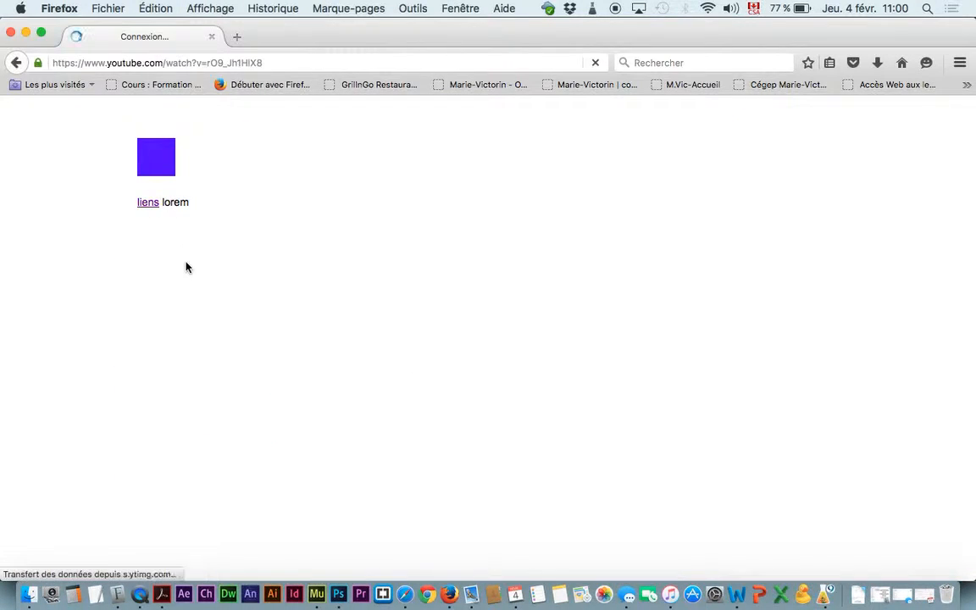
pyautogui.click(16, 63)
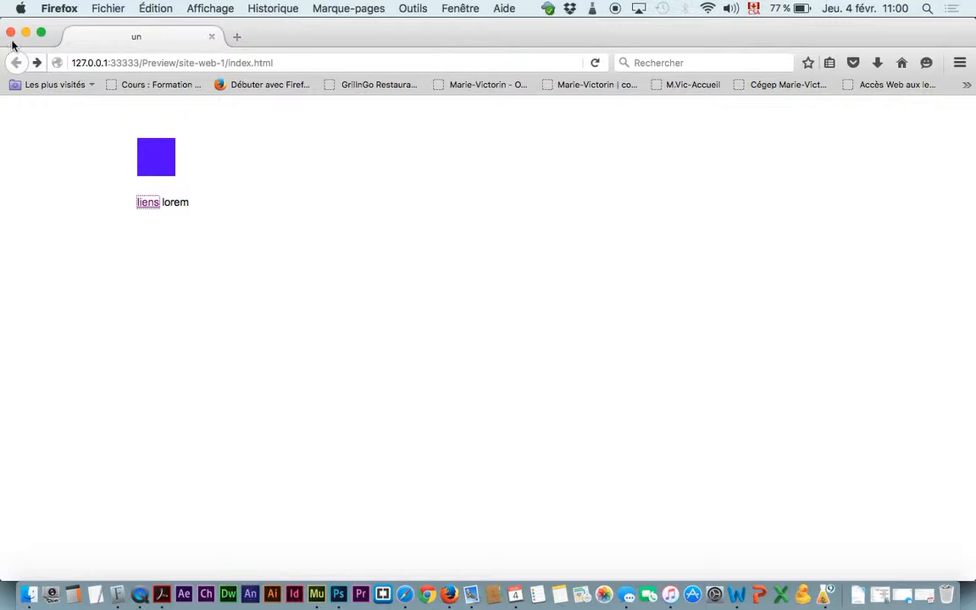
pyautogui.click(10, 32)
# Select the word "liens", review the hyperlink style settings in the site properties, and close them without saving.
pyautogui.click(150, 207)
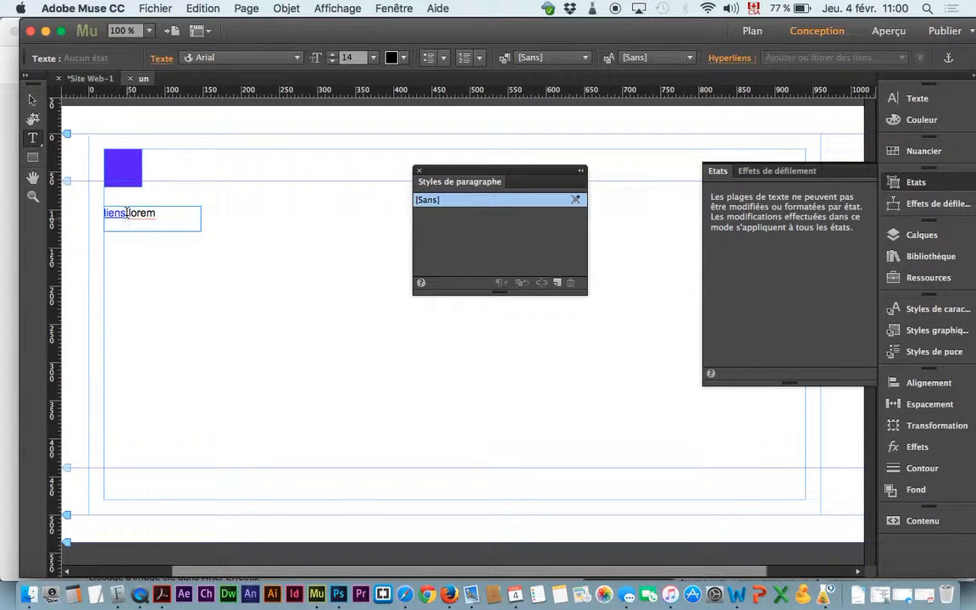
pyautogui.moveTo(127, 213); pyautogui.dragTo(98, 216)
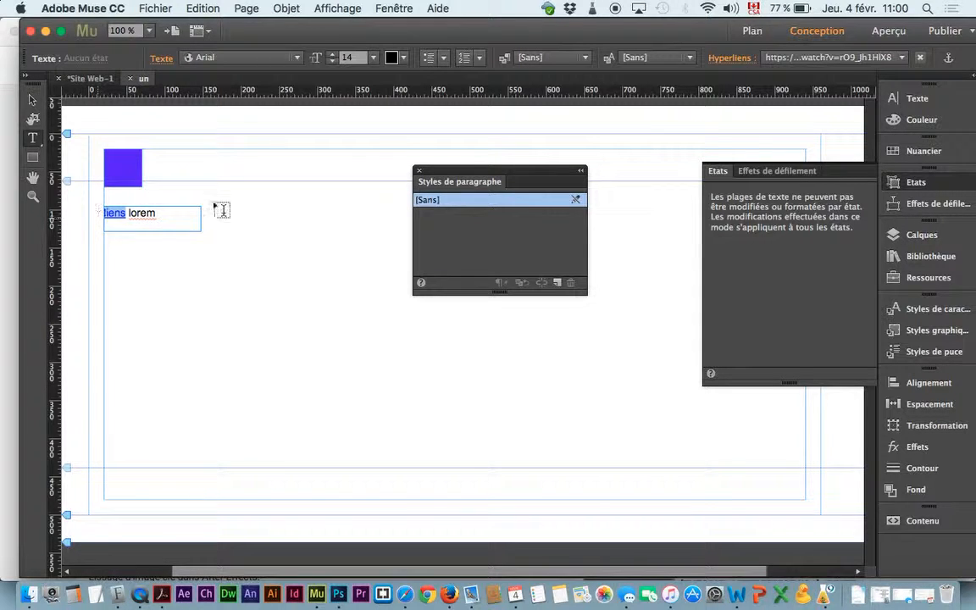
pyautogui.click(157, 8)
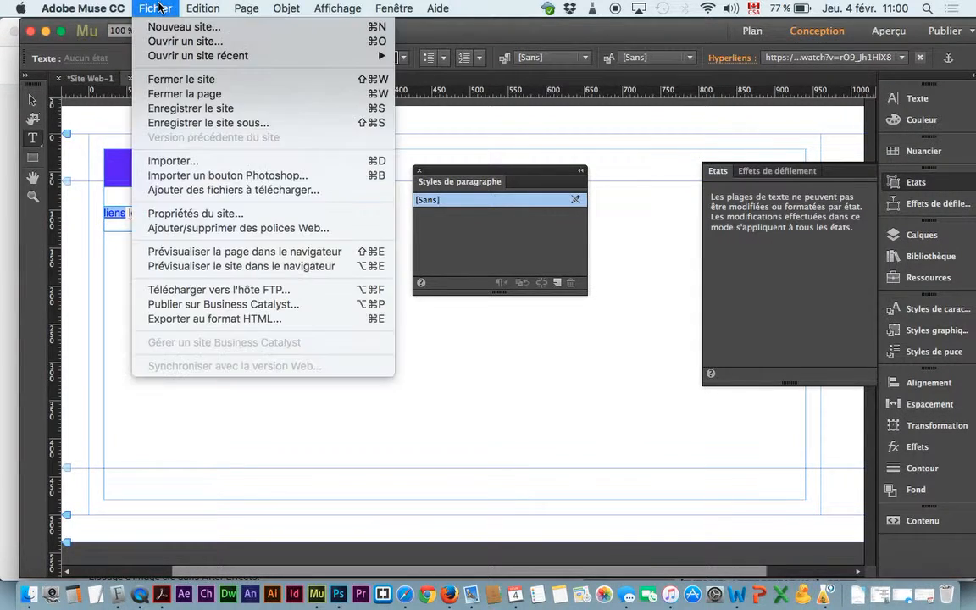
pyautogui.click(233, 214)
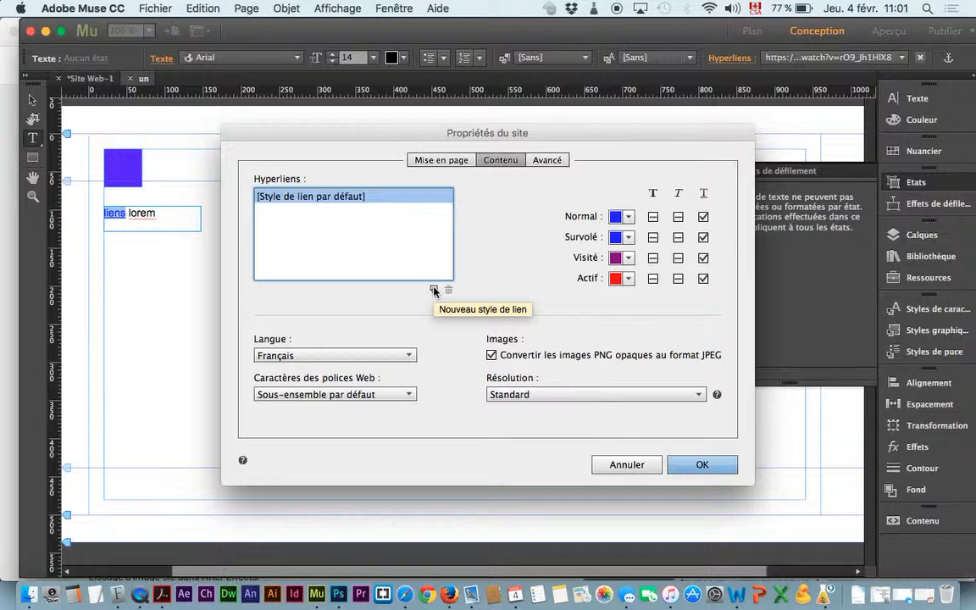
pyautogui.click(604, 465)
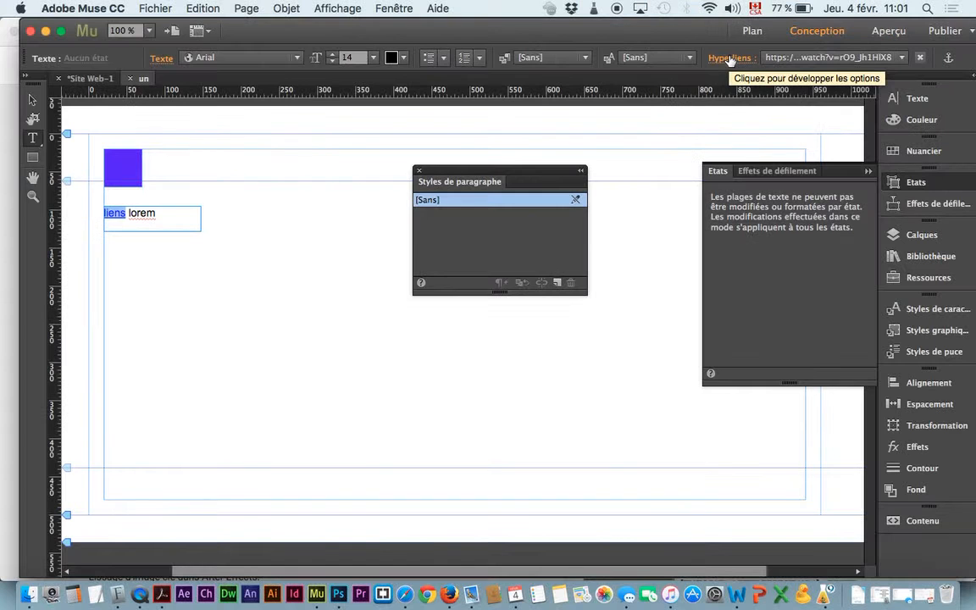
# Set the "liens" hyperlink to open in a new tab or page, with the tooltip "youtube" and the default link style.
pyautogui.click(728, 61)
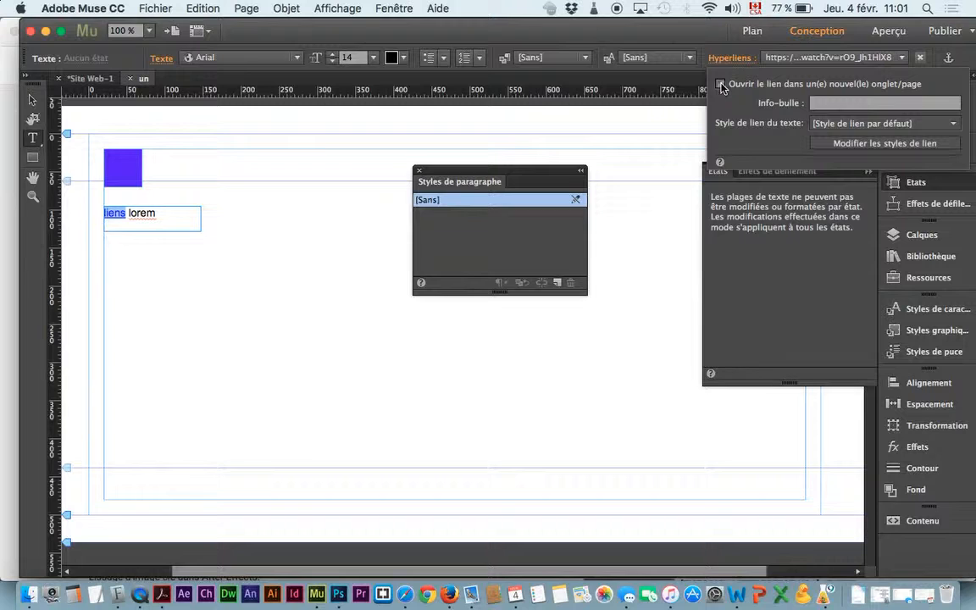
pyautogui.click(721, 85)
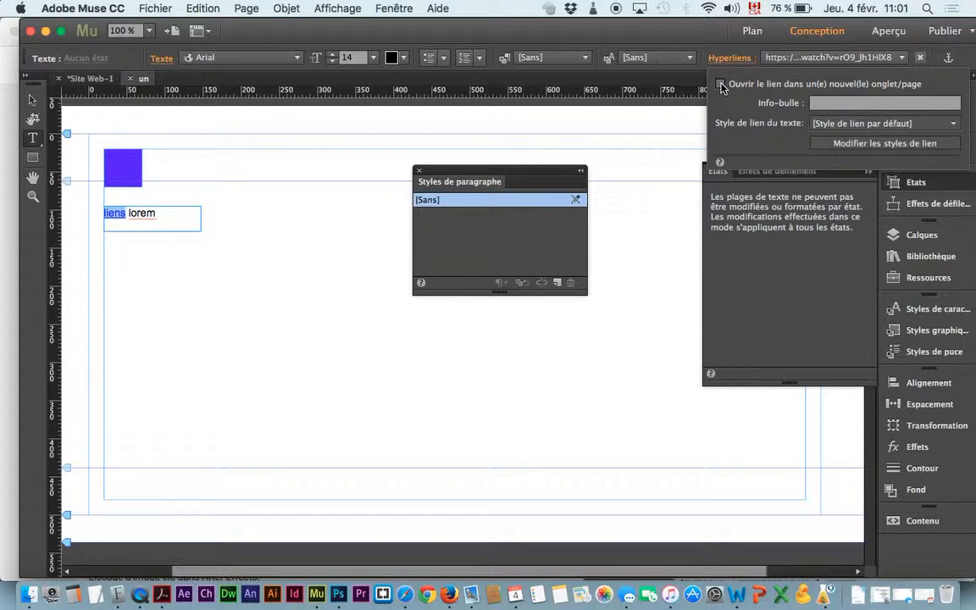
pyautogui.click(721, 85)
pyautogui.click(883, 102)
pyautogui.write('youtube')
pyautogui.click(838, 124)
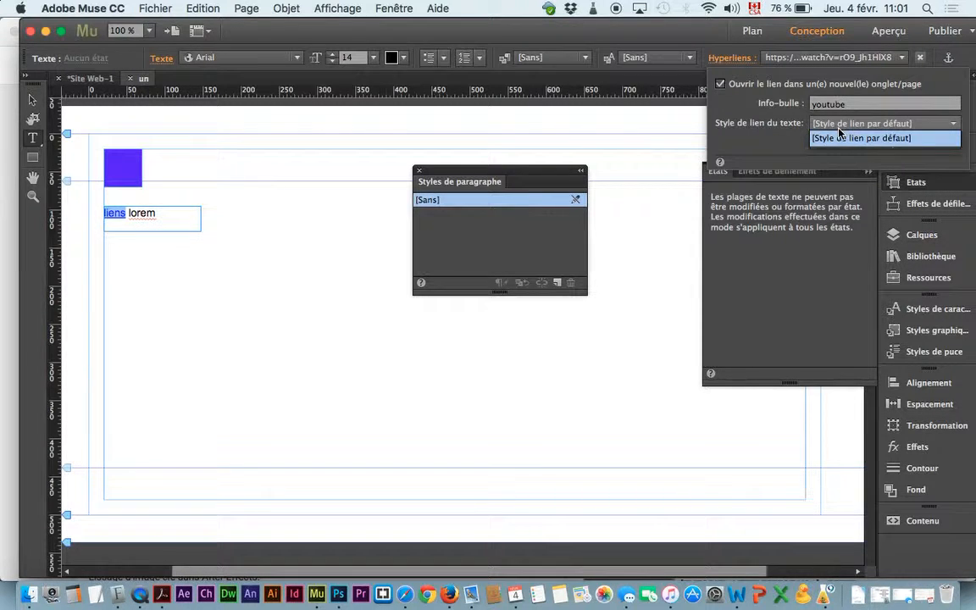
pyautogui.click(839, 133)
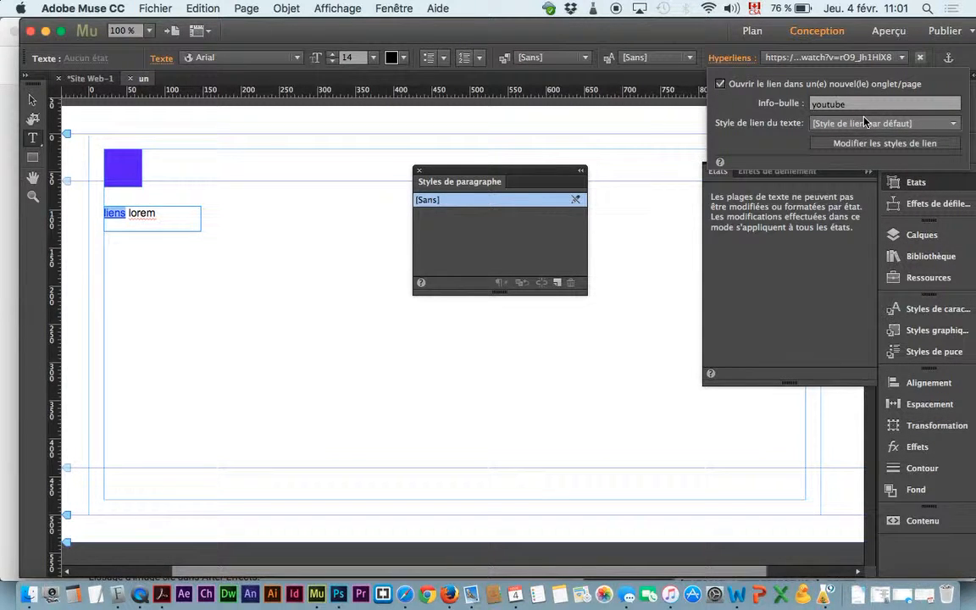
# Create a new hyperlink style in the site properties and name it dans_le_texte.
pyautogui.click(871, 144)
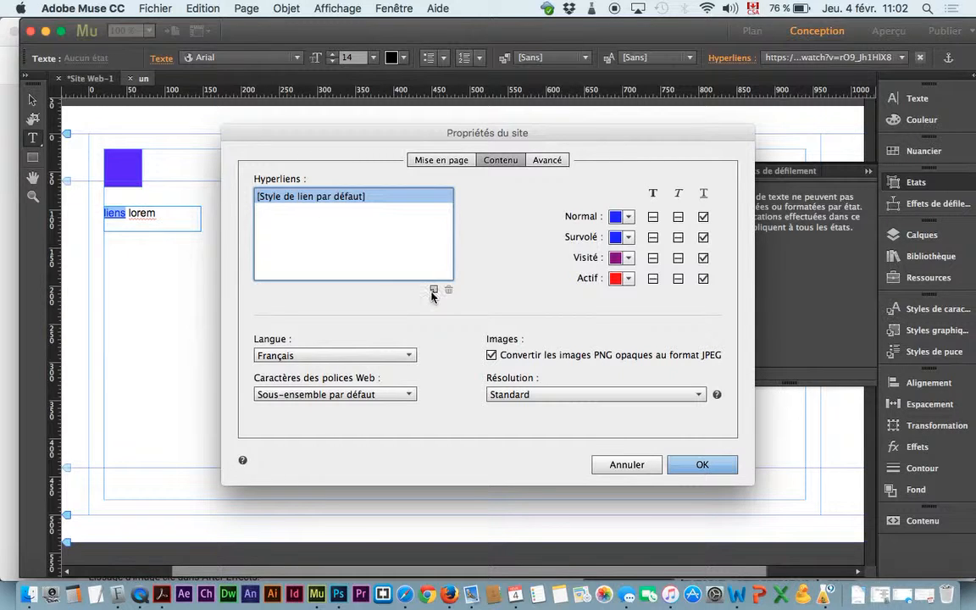
pyautogui.click(433, 289)
pyautogui.click(378, 215)
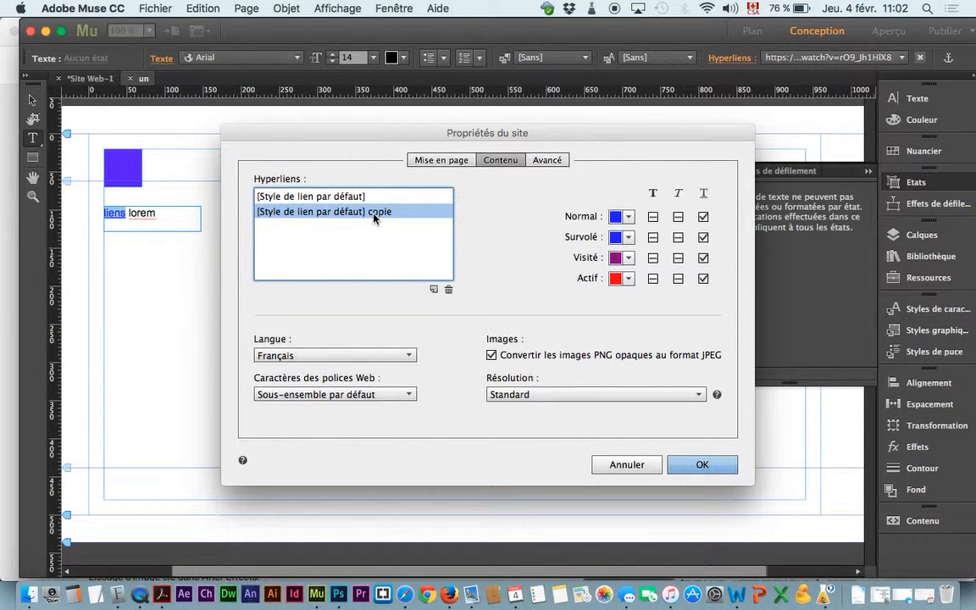
pyautogui.click(378, 215)
pyautogui.press('super+a')
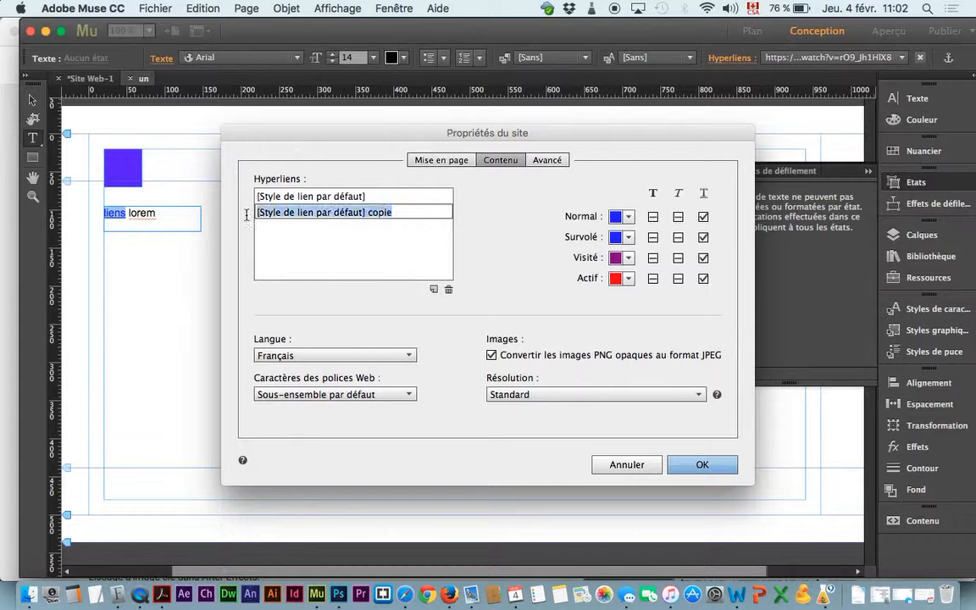
pyautogui.write('dans_le')
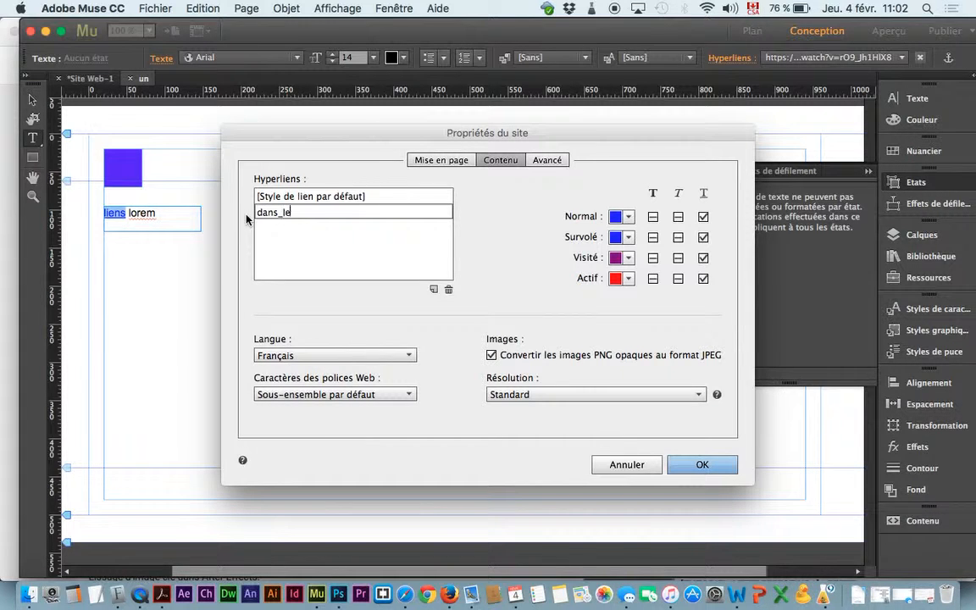
pyautogui.write('_texte')
pyautogui.press('Return')
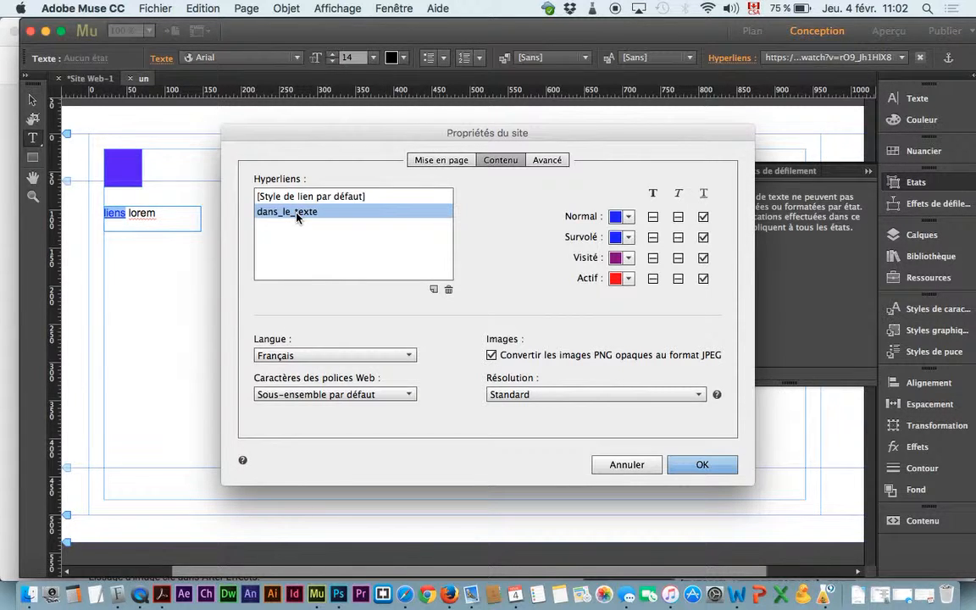
# Turn off bold and italic for the normal, hover, visited and active states of dans_le_texte, and apply the site properties.
pyautogui.click(679, 218)
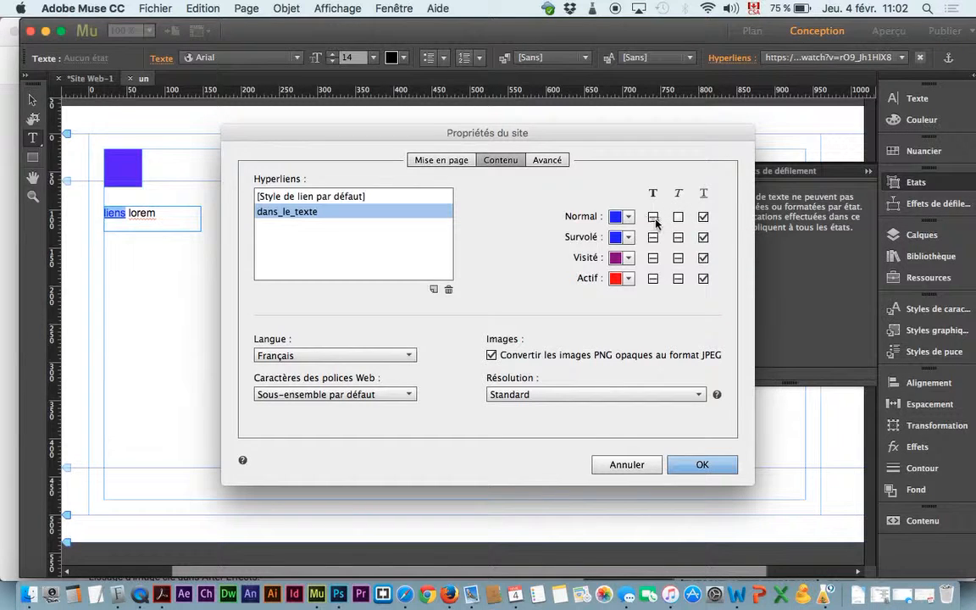
pyautogui.click(654, 218)
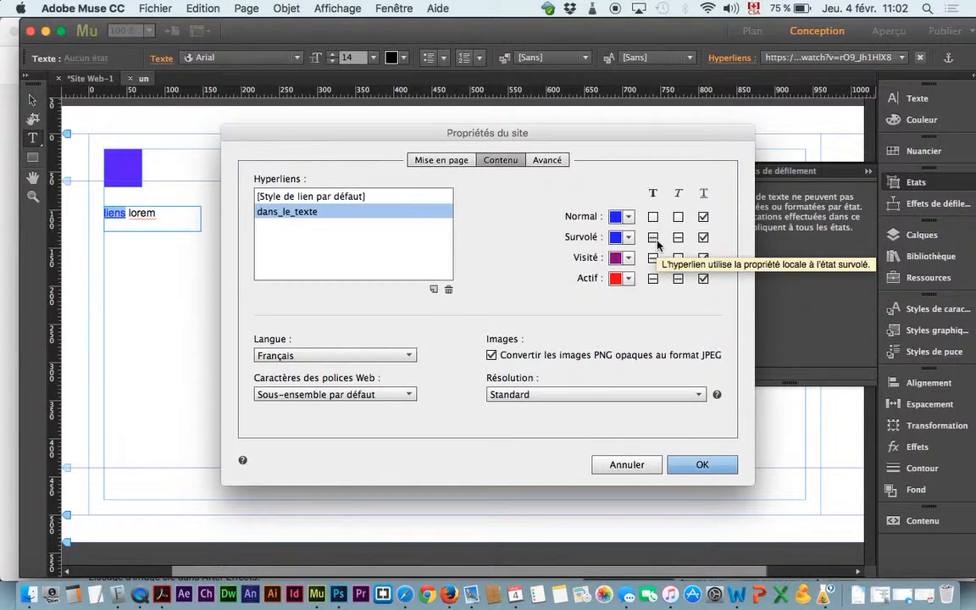
pyautogui.click(653, 239)
pyautogui.click(679, 238)
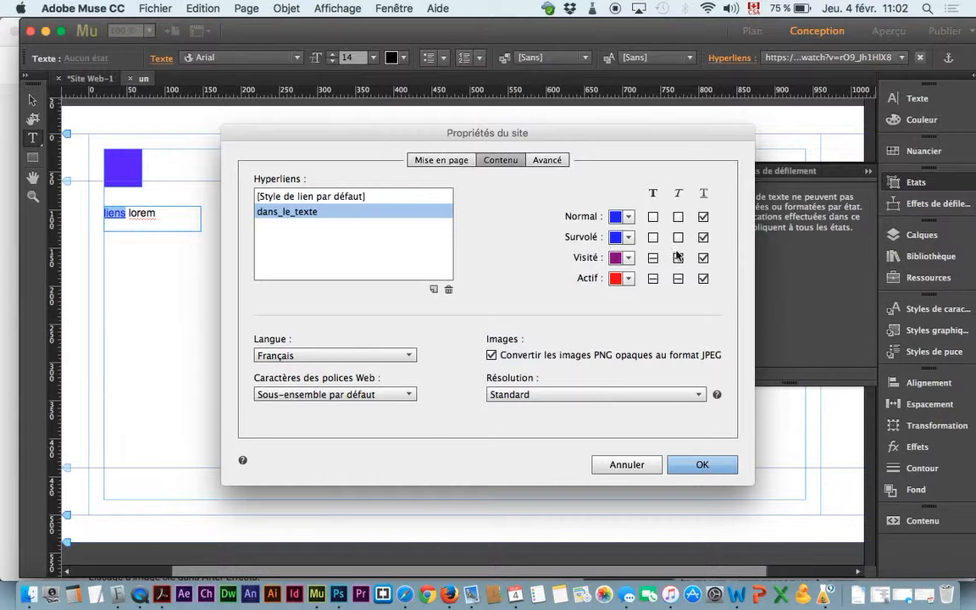
pyautogui.click(678, 257)
pyautogui.click(653, 257)
pyautogui.click(653, 278)
pyautogui.click(678, 279)
pyautogui.click(700, 469)
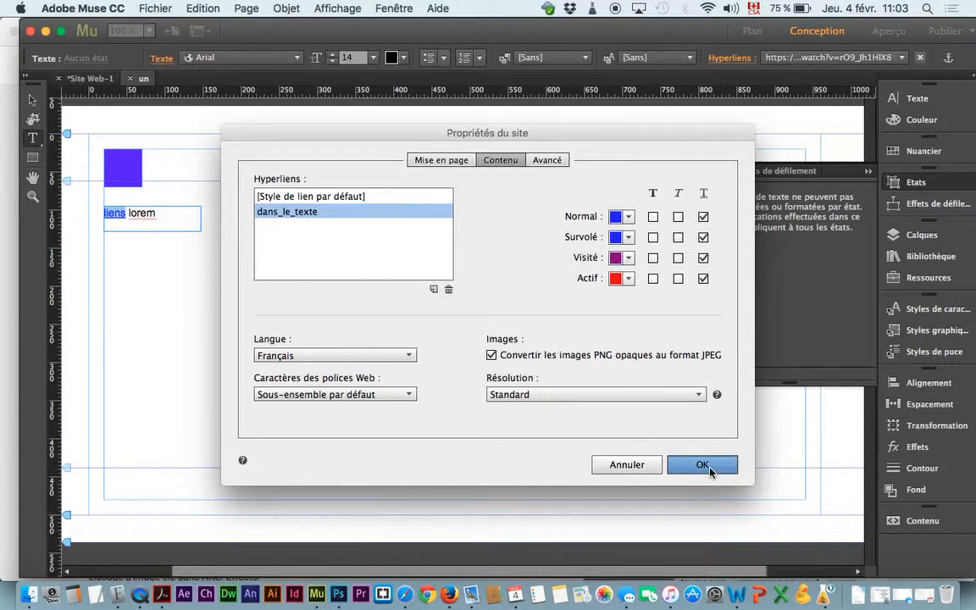
# Link the word "liens" to the page un and preview the whole site in the browser, closing the preview after checking it.
pyautogui.click(821, 61)
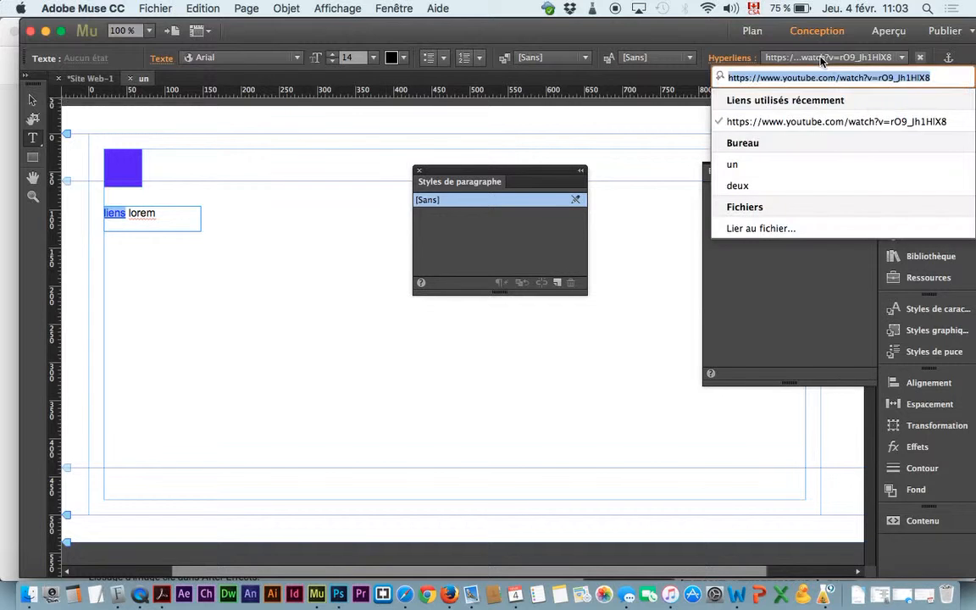
pyautogui.click(791, 166)
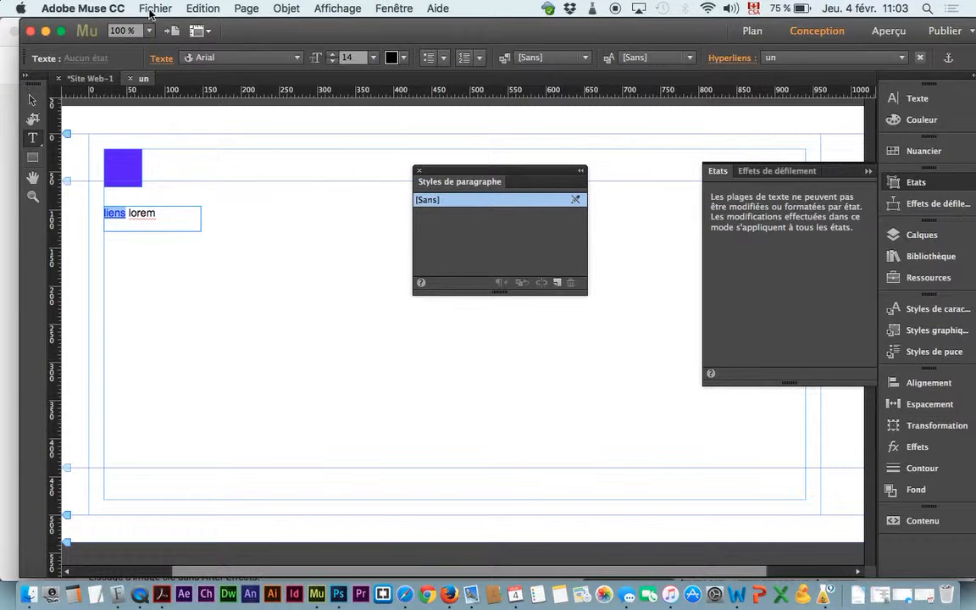
pyautogui.click(156, 7)
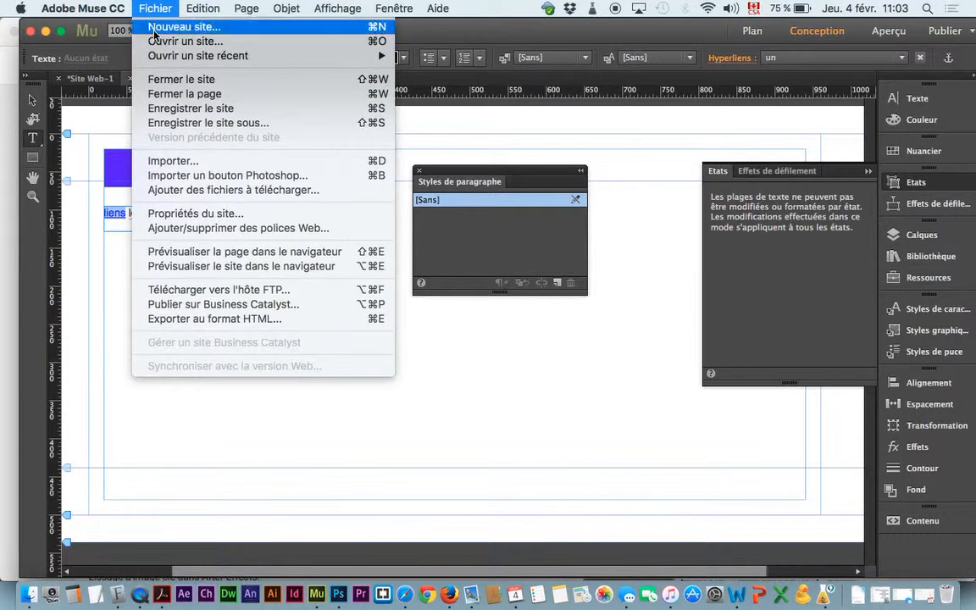
pyautogui.click(198, 266)
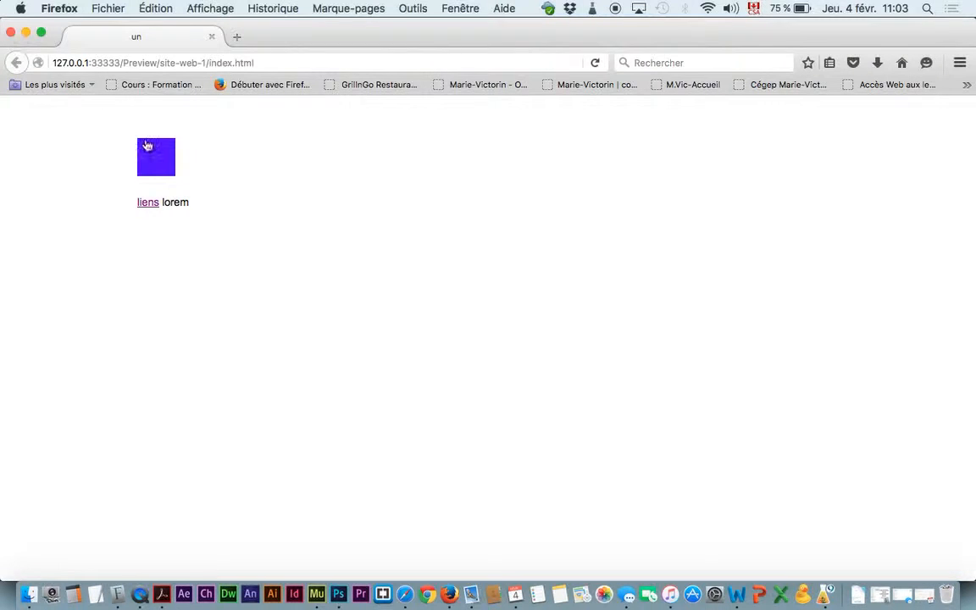
pyautogui.click(10, 32)
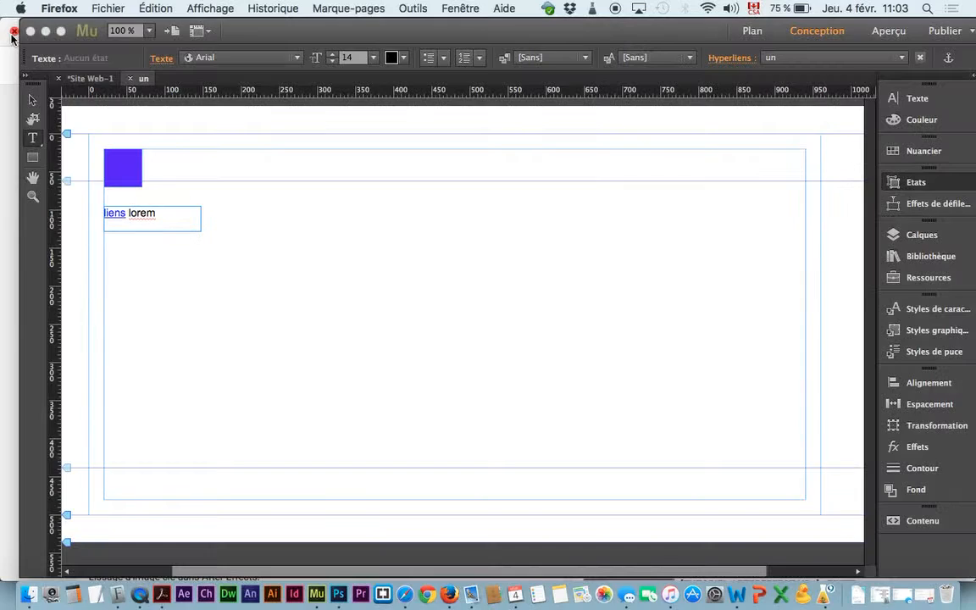
# Open the link style settings in the site properties and set the normal-state color of dans_le_texte to none.
pyautogui.click(130, 218)
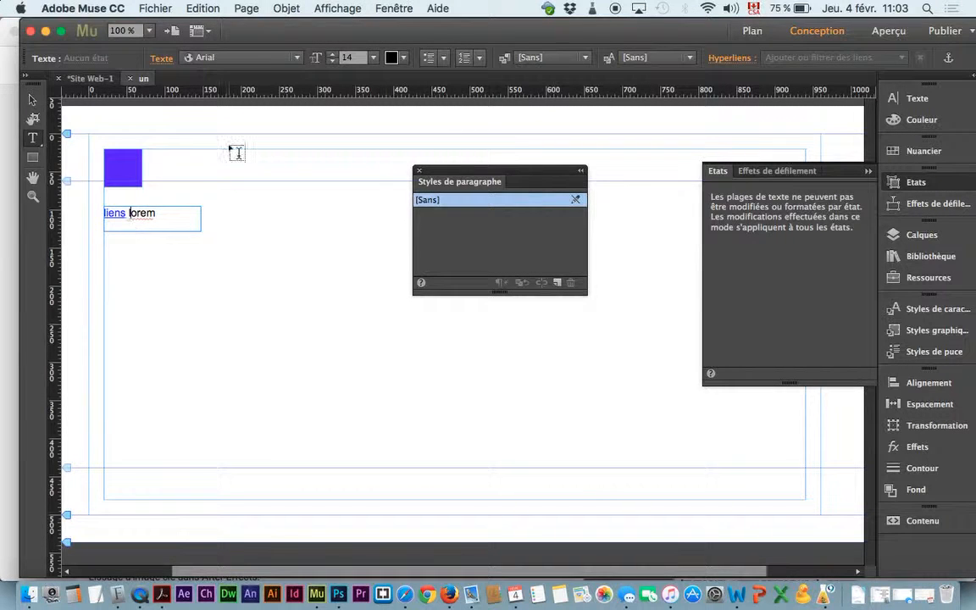
pyautogui.click(726, 61)
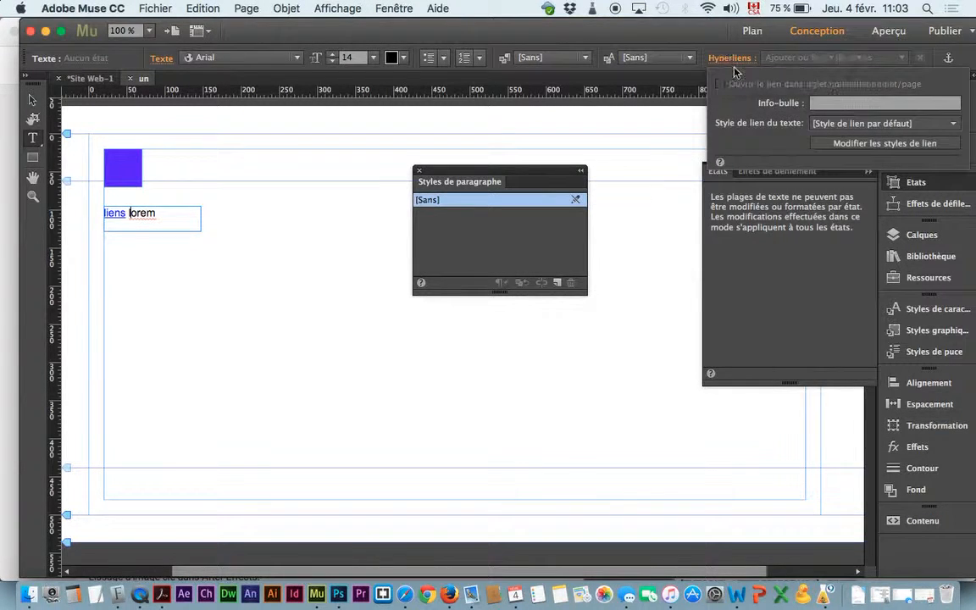
pyautogui.click(901, 145)
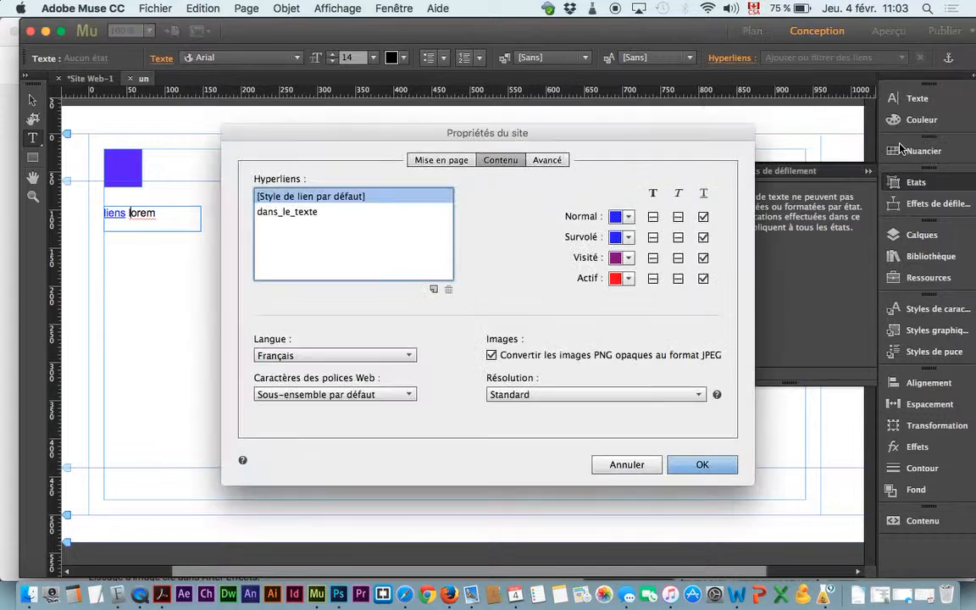
pyautogui.click(352, 213)
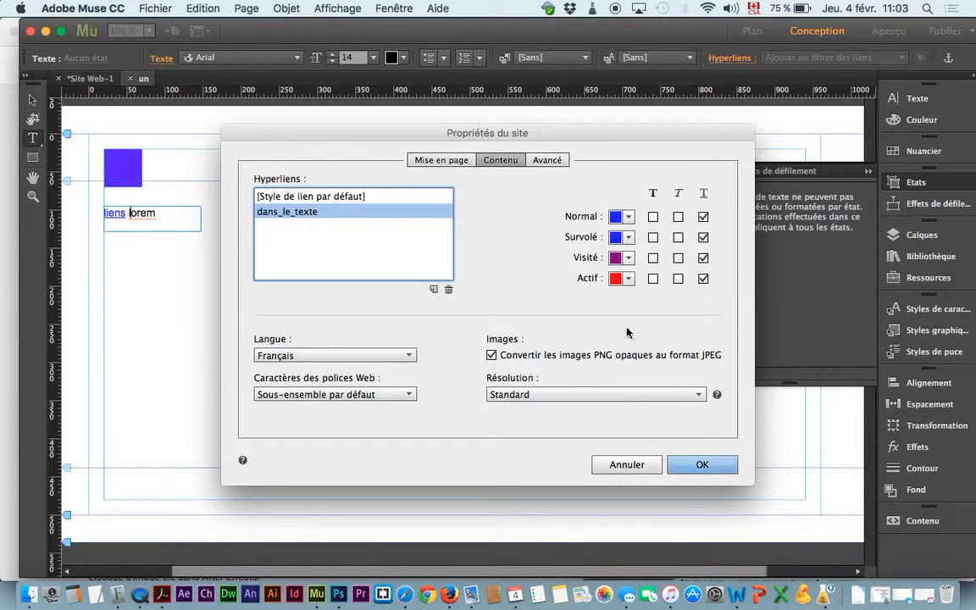
pyautogui.click(628, 217)
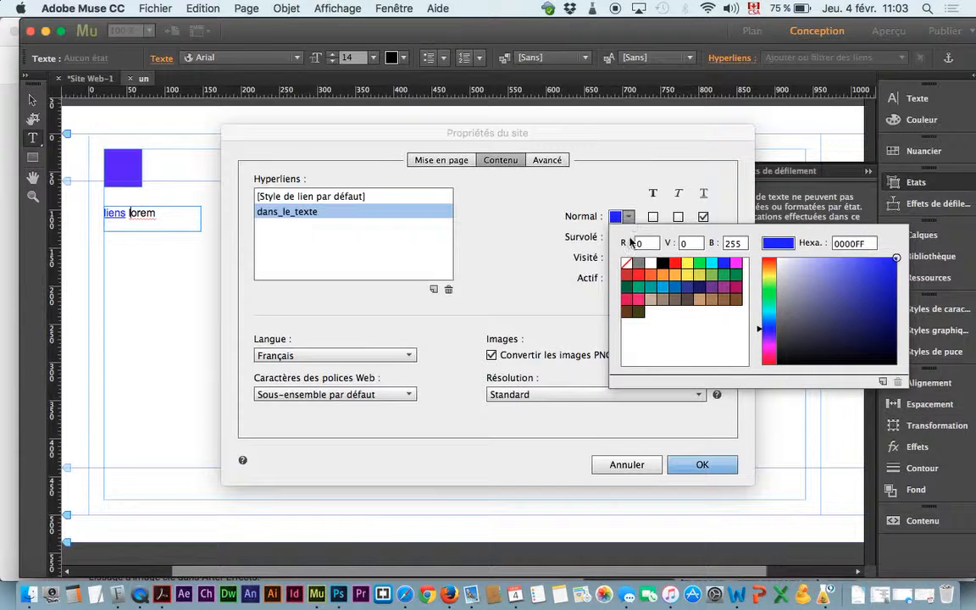
pyautogui.click(627, 264)
pyautogui.click(537, 205)
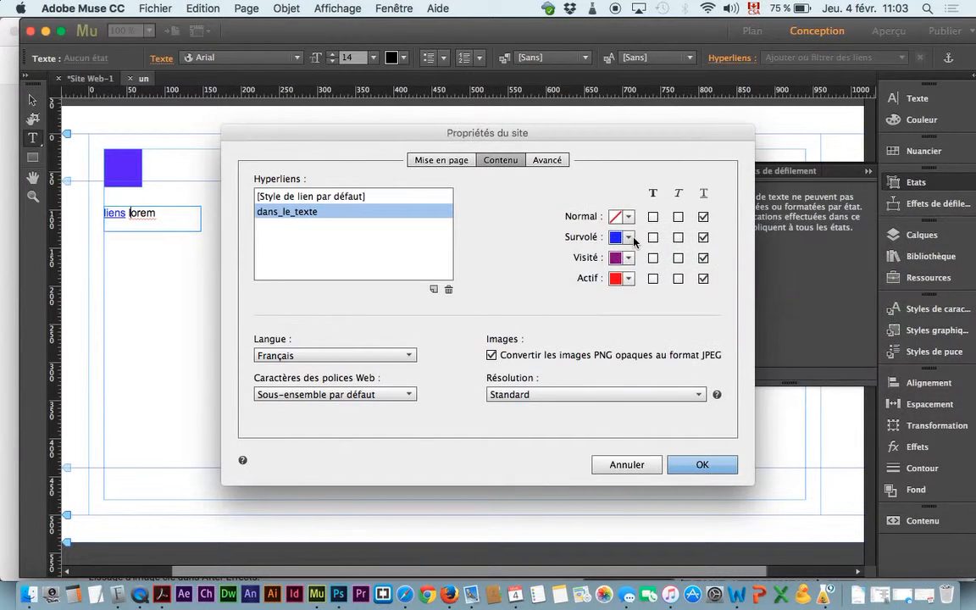
# Set the hover and visited colors of dans_le_texte to none and apply the site properties.
pyautogui.click(629, 238)
pyautogui.click(628, 281)
pyautogui.click(629, 260)
pyautogui.click(625, 304)
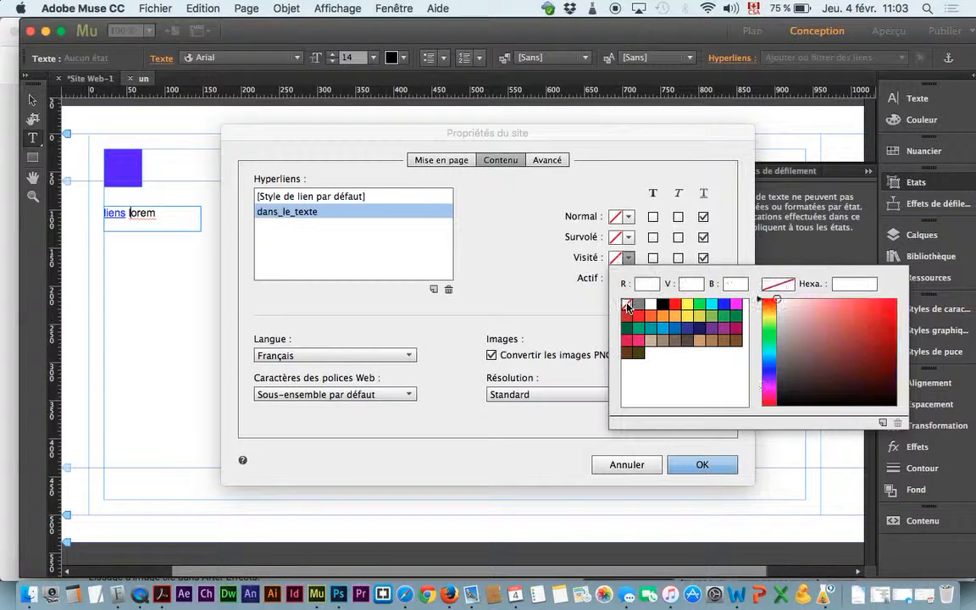
pyautogui.click(546, 280)
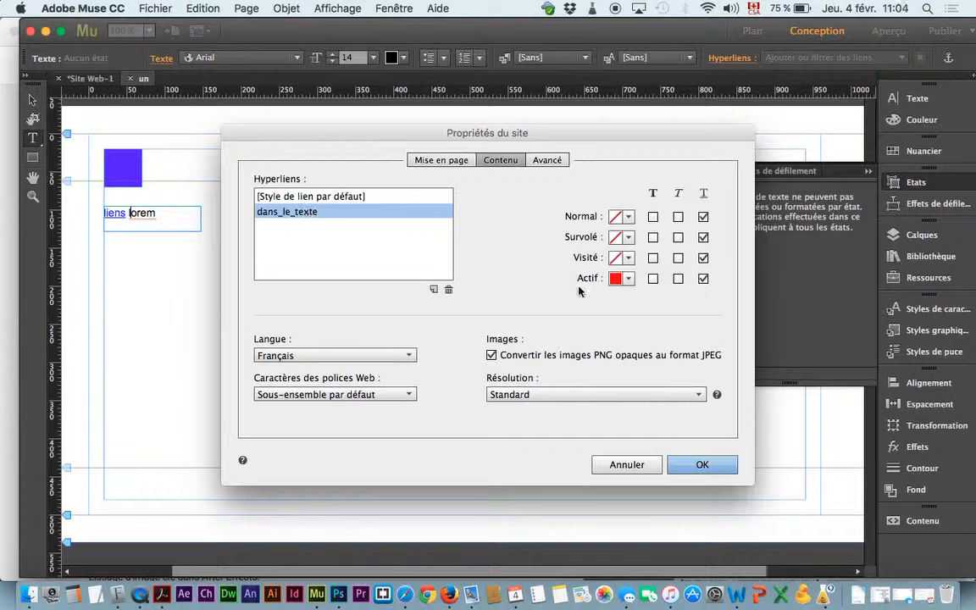
pyautogui.click(693, 466)
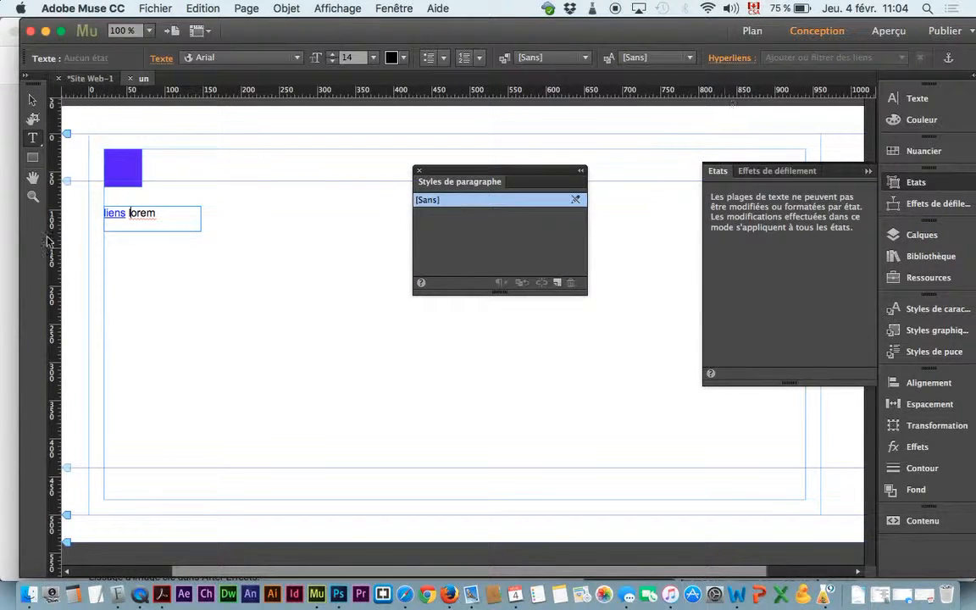
# Apply the dans_le_texte link style to the hyperlink on the word "liens" and deselect the word.
pyautogui.moveTo(127, 213); pyautogui.dragTo(103, 212)
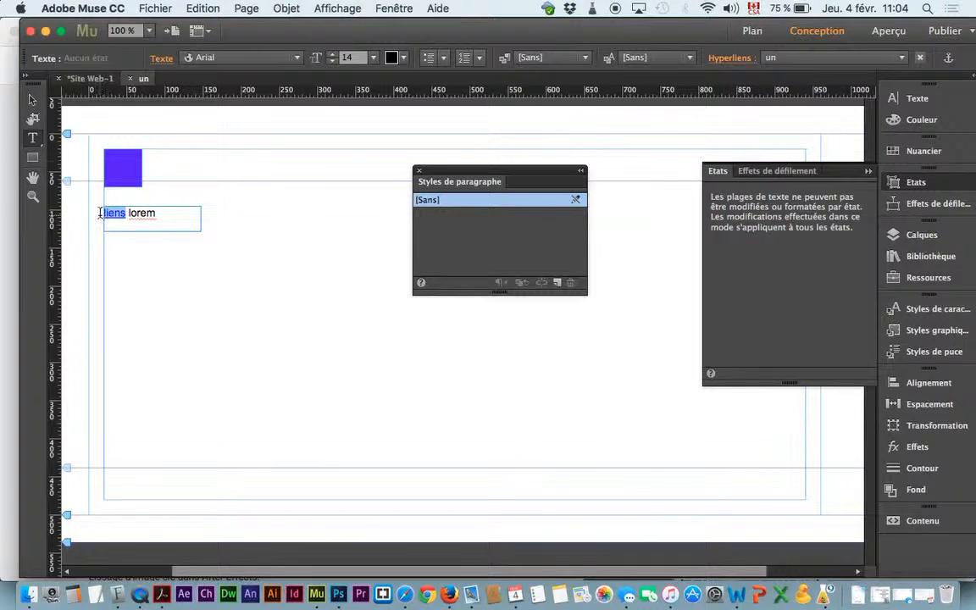
pyautogui.click(826, 61)
pyautogui.click(738, 60)
pyautogui.click(736, 60)
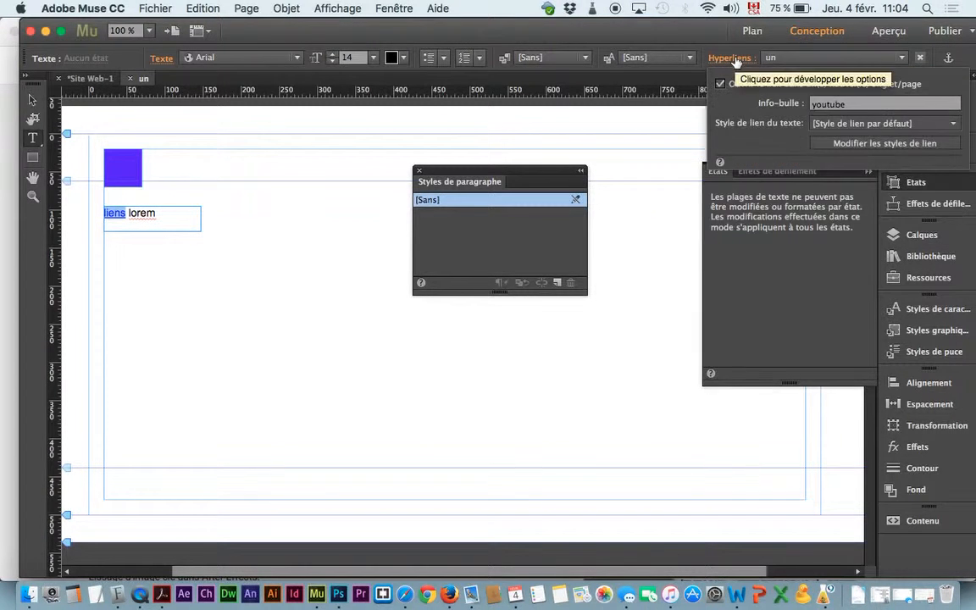
pyautogui.click(860, 124)
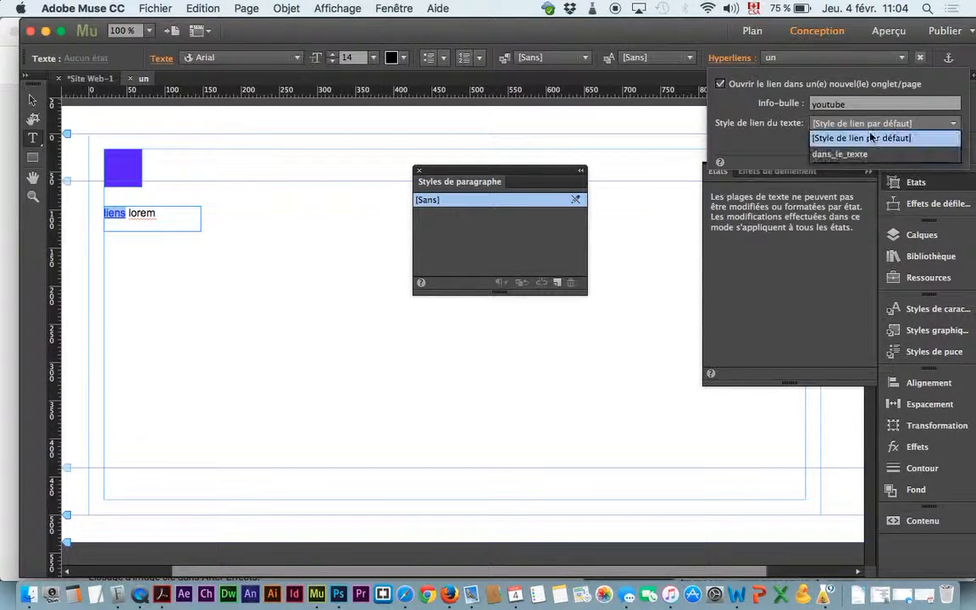
pyautogui.click(866, 155)
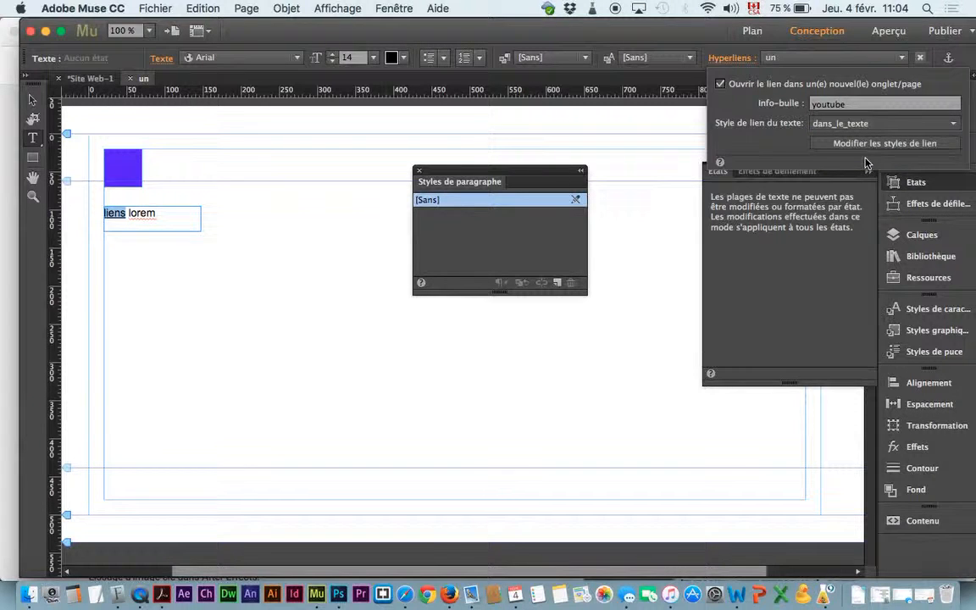
pyautogui.click(139, 212)
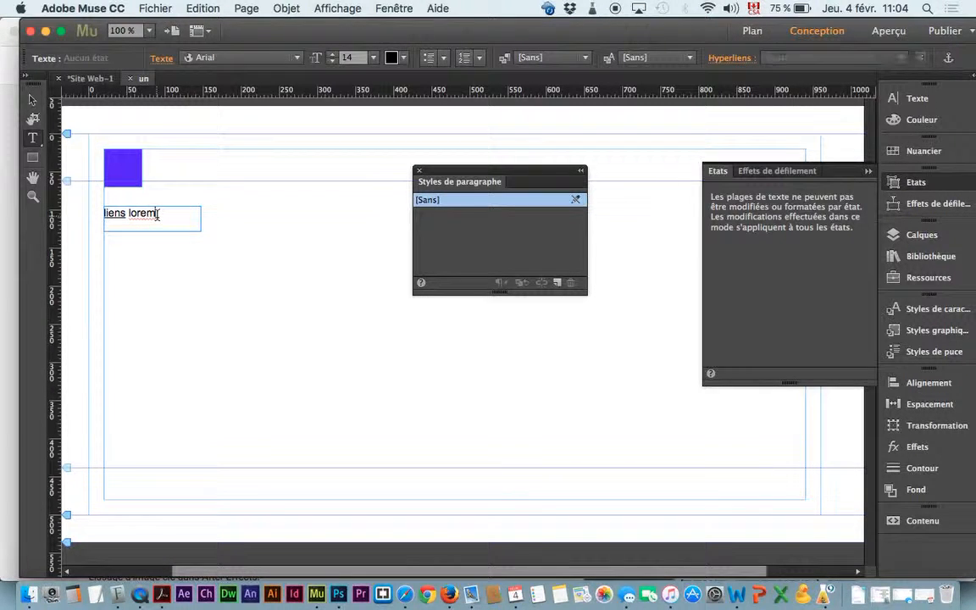
# Preview the site in the browser, test the "liens" link twice, and return to Adobe Muse.
pyautogui.click(149, 8)
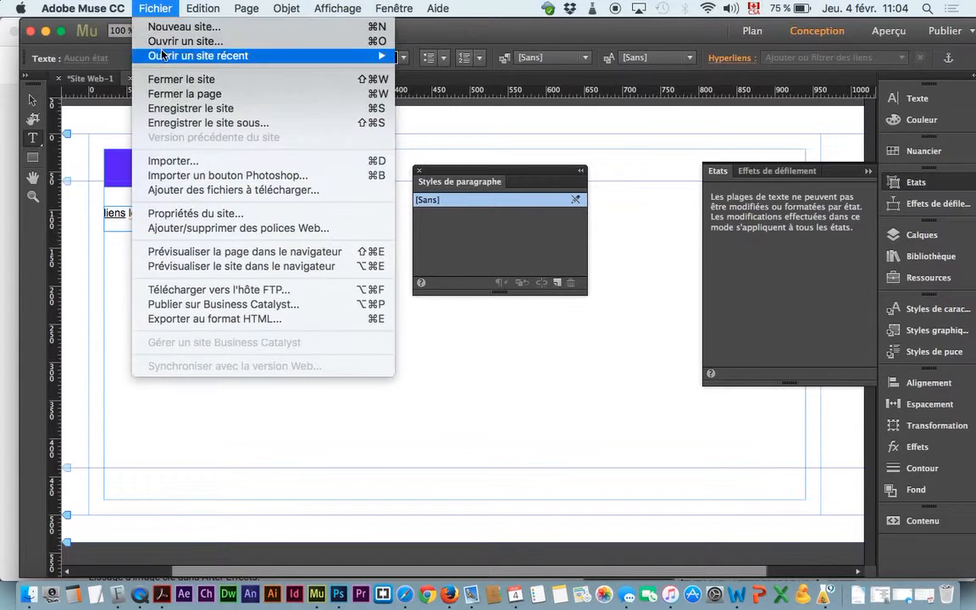
pyautogui.click(209, 267)
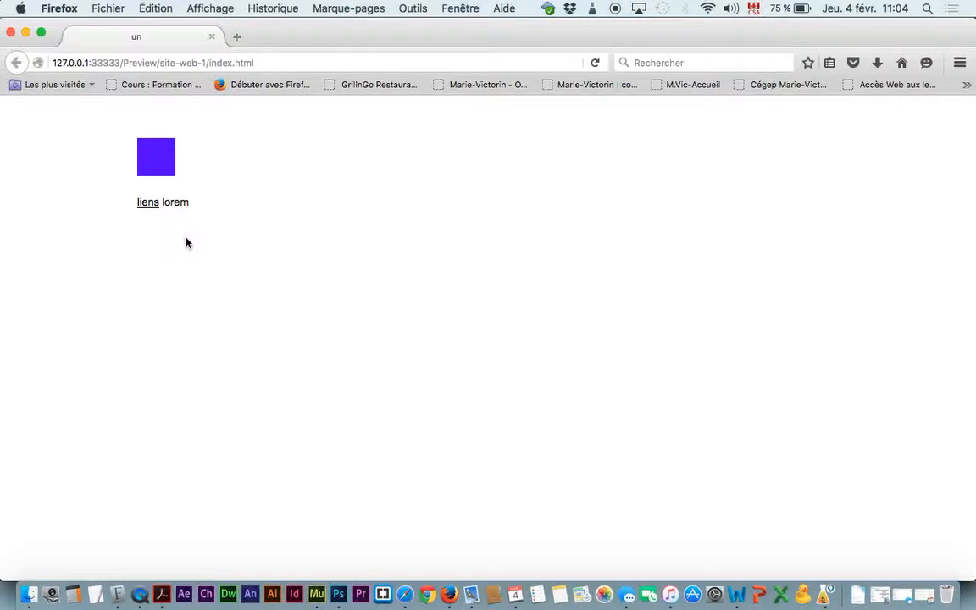
pyautogui.click(149, 203)
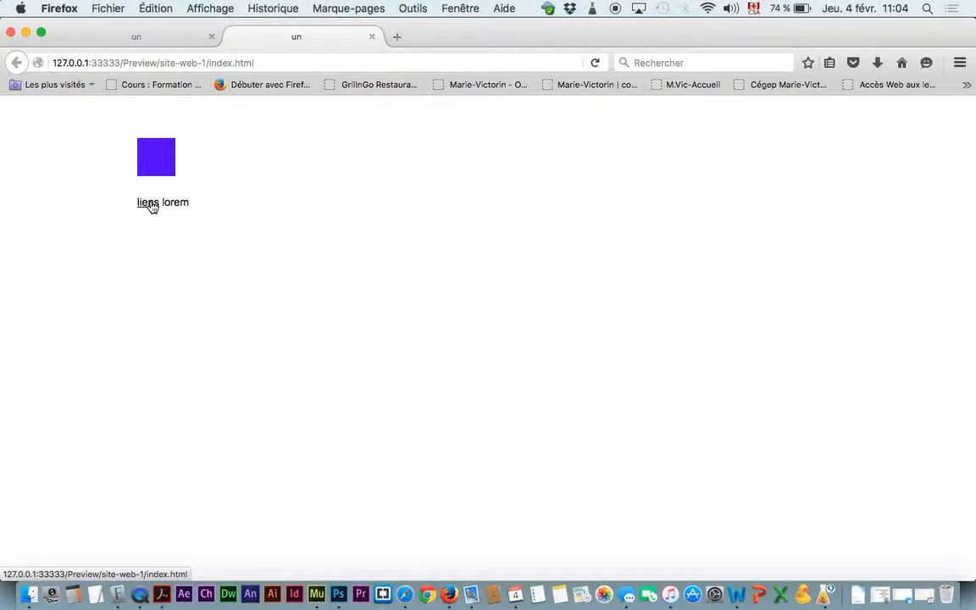
pyautogui.click(149, 203)
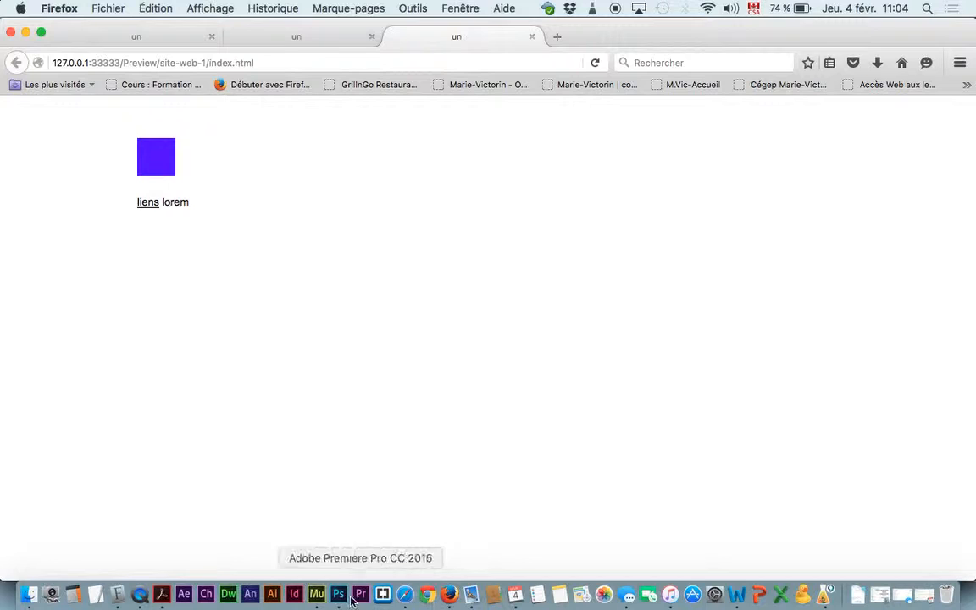
pyautogui.click(324, 597)
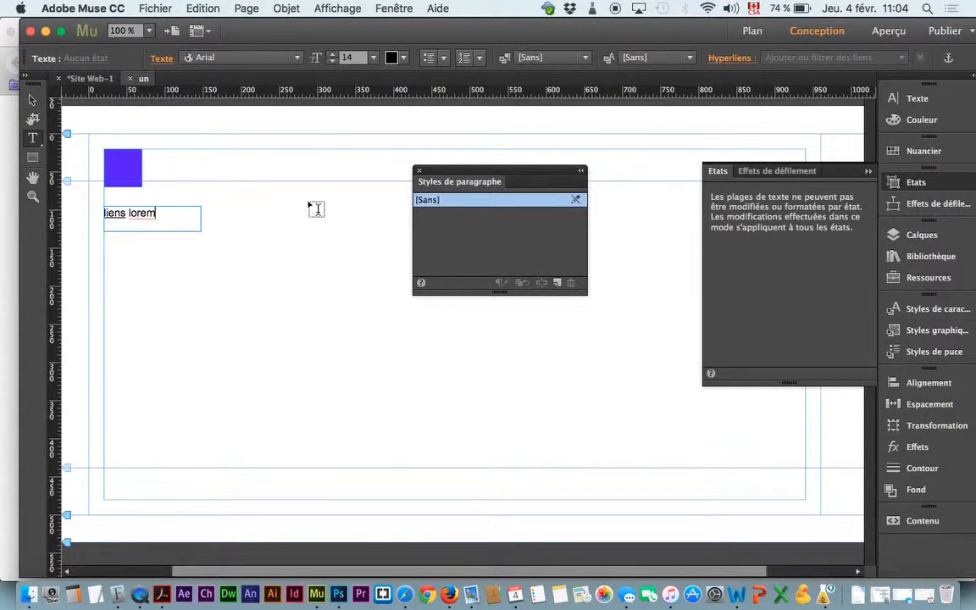
# Select the word "liens", set the active-state color of the dans_le_texte link style to none, and apply the site properties.
pyautogui.click(116, 213)
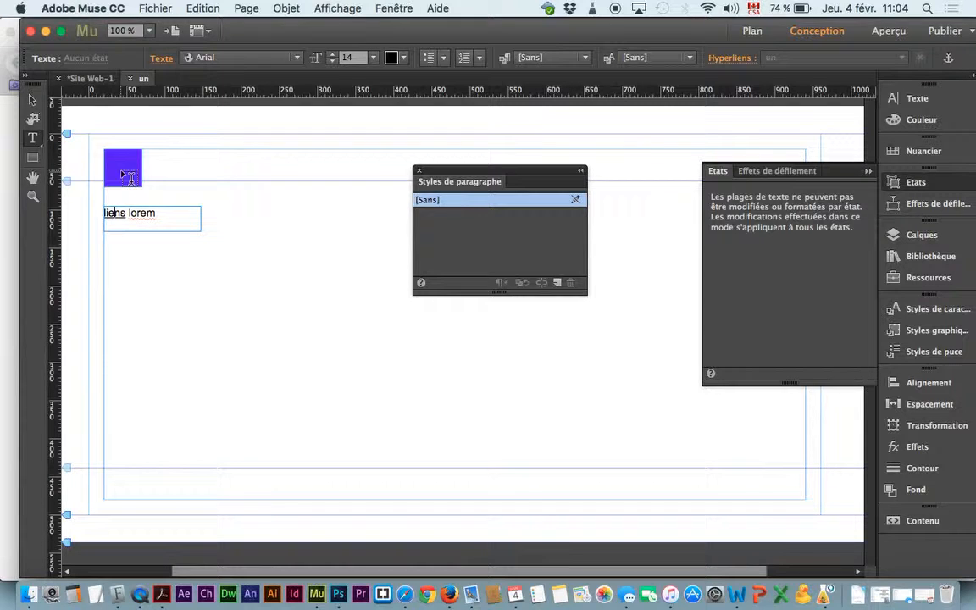
pyautogui.doubleClick(124, 214)
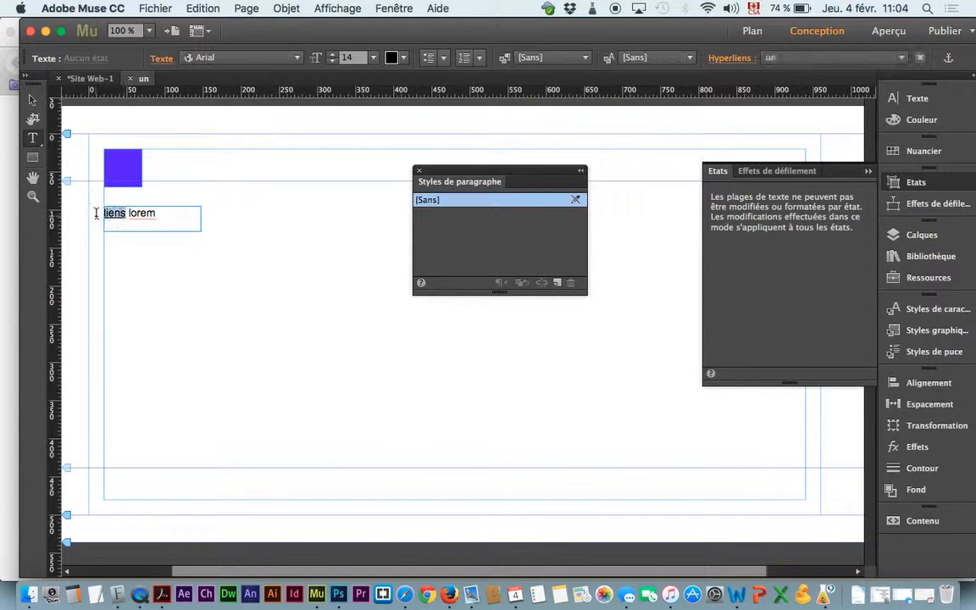
pyautogui.click(738, 61)
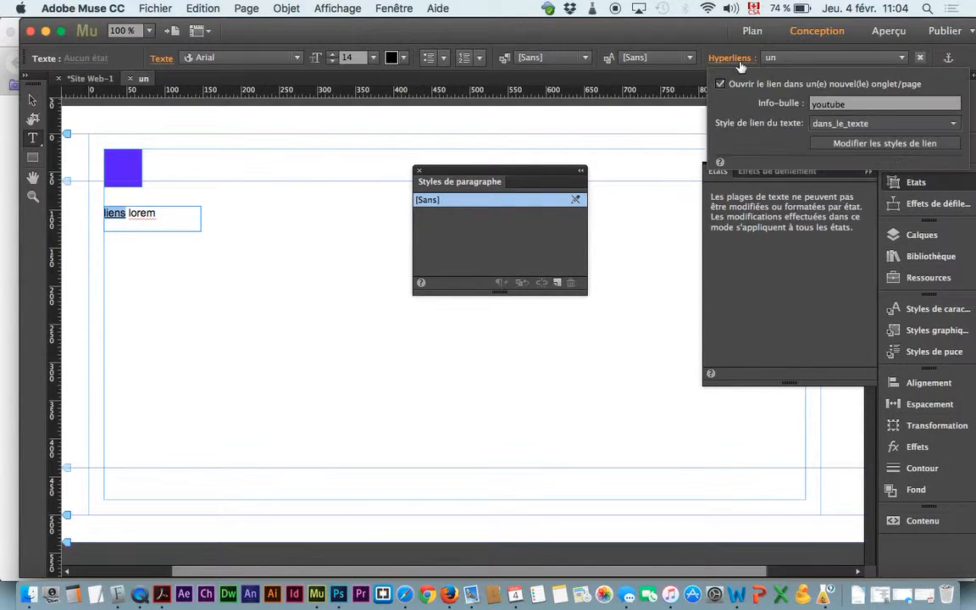
pyautogui.click(831, 144)
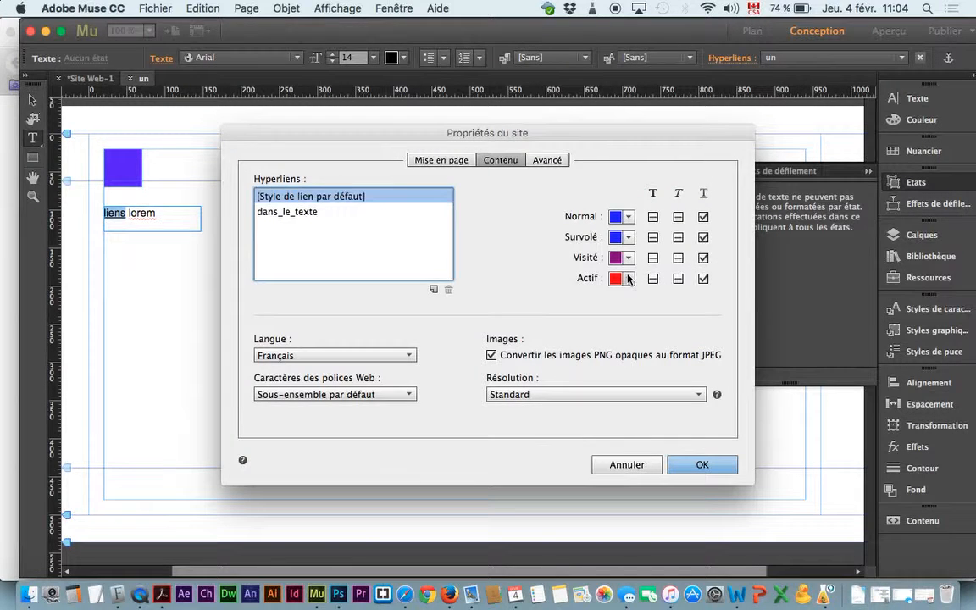
pyautogui.click(348, 212)
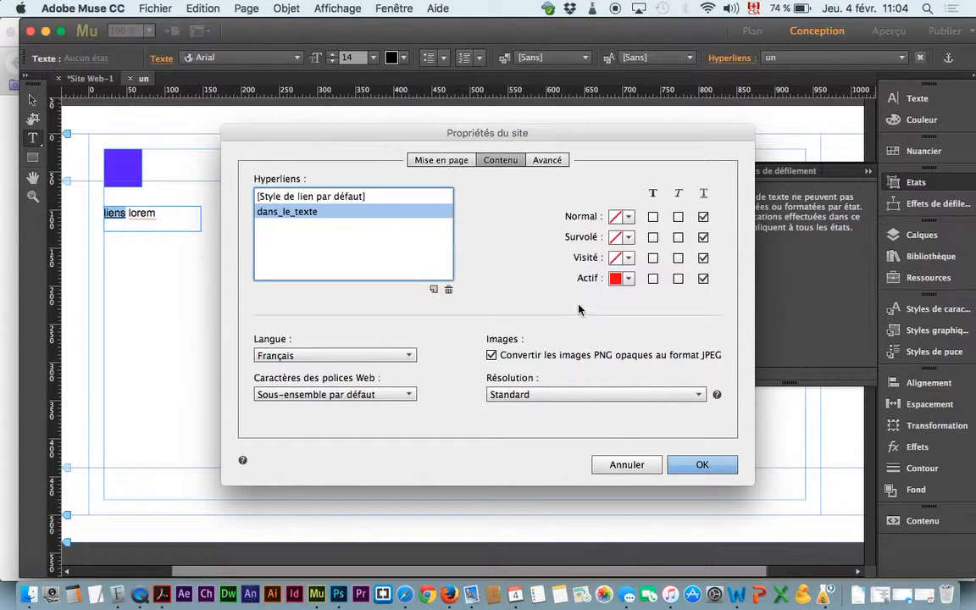
pyautogui.click(629, 282)
pyautogui.click(628, 325)
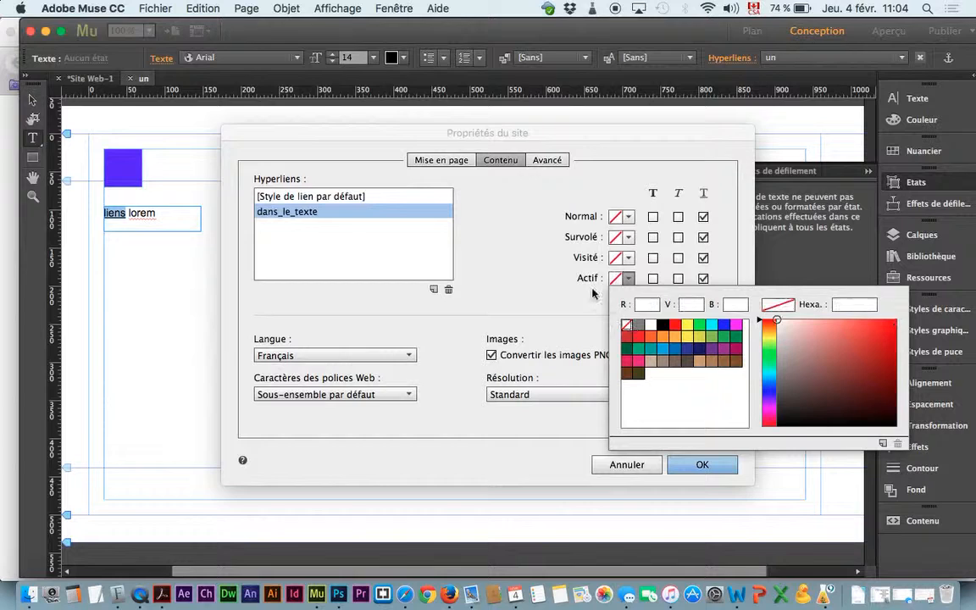
pyautogui.click(591, 290)
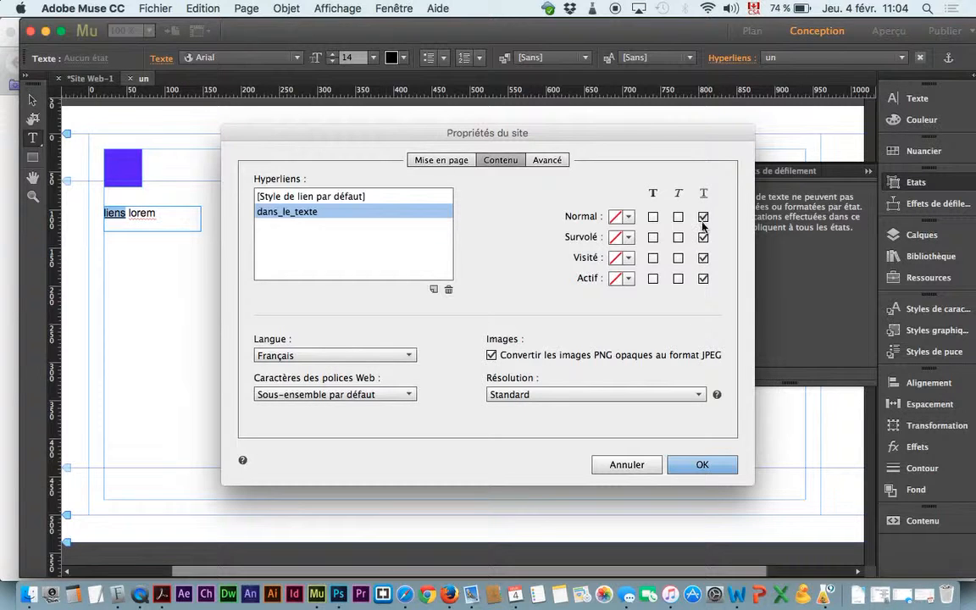
pyautogui.click(700, 464)
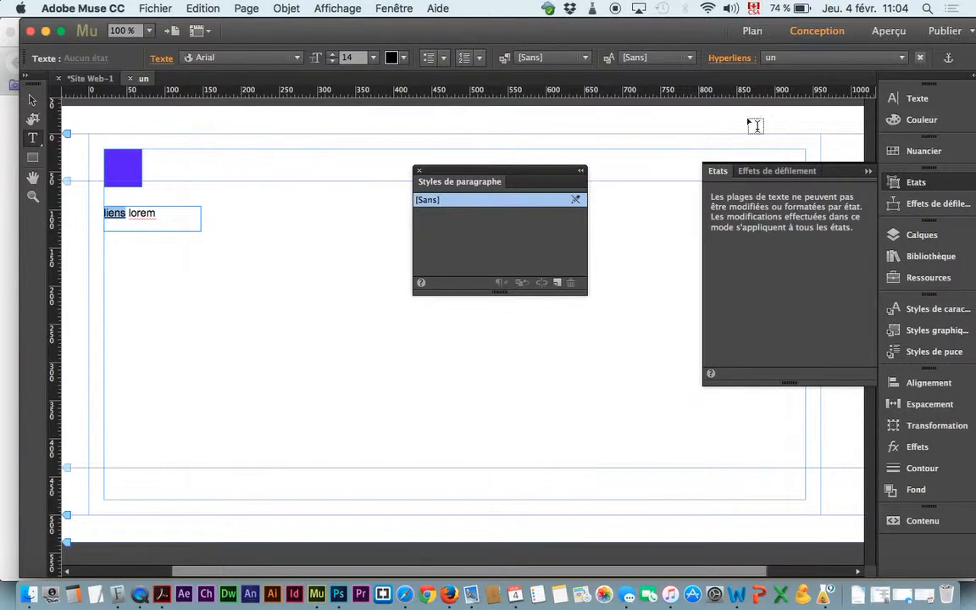